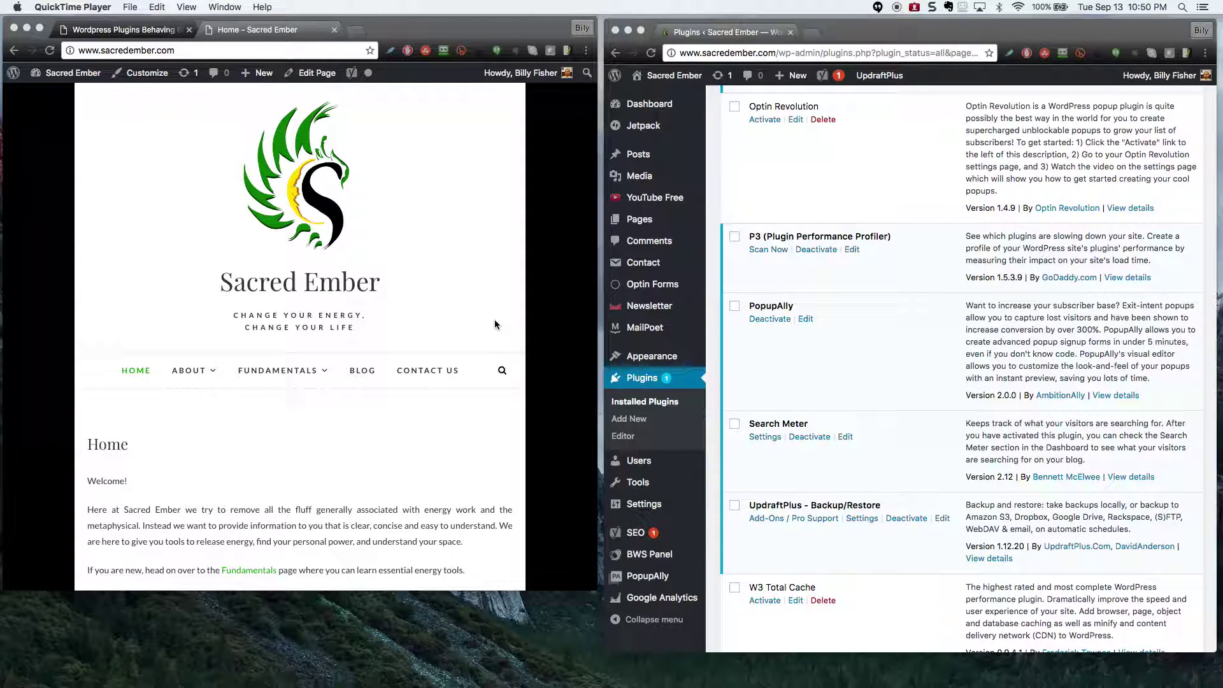
Step: Bring up the live Sacred Ember site and visit its Blog and About > Echo Nayeli pages
{"action": "left_click", "coordinate": [797, 233]}
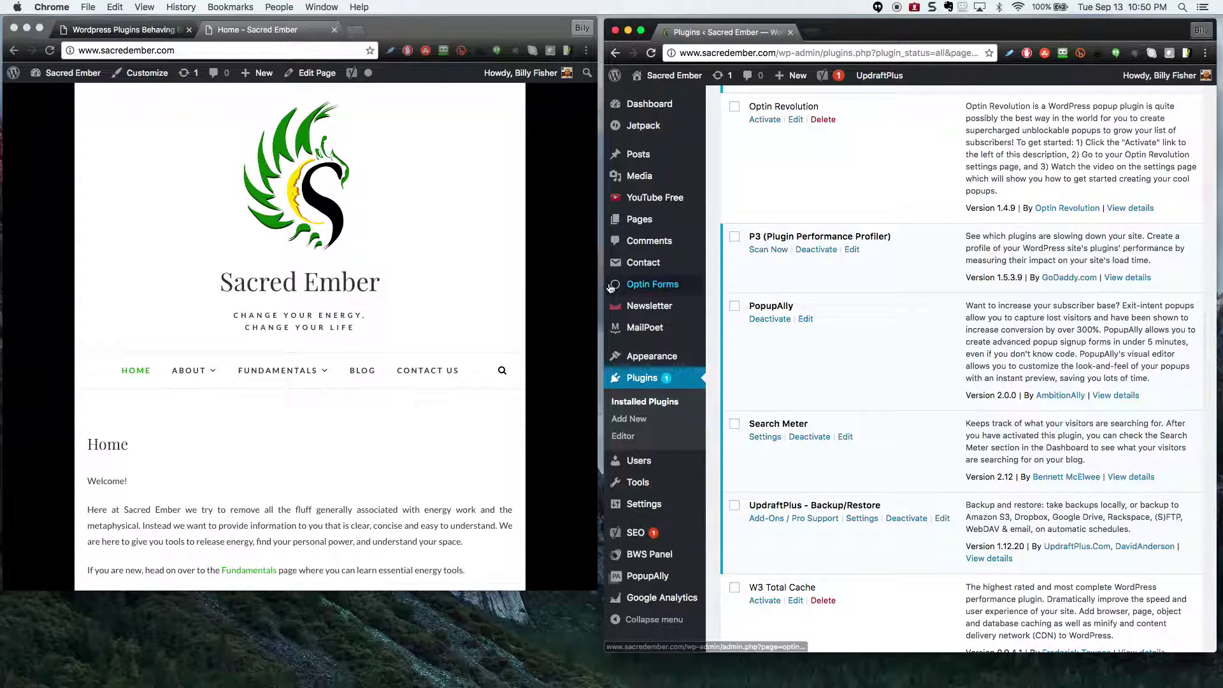
{"action": "left_click", "coordinate": [159, 272]}
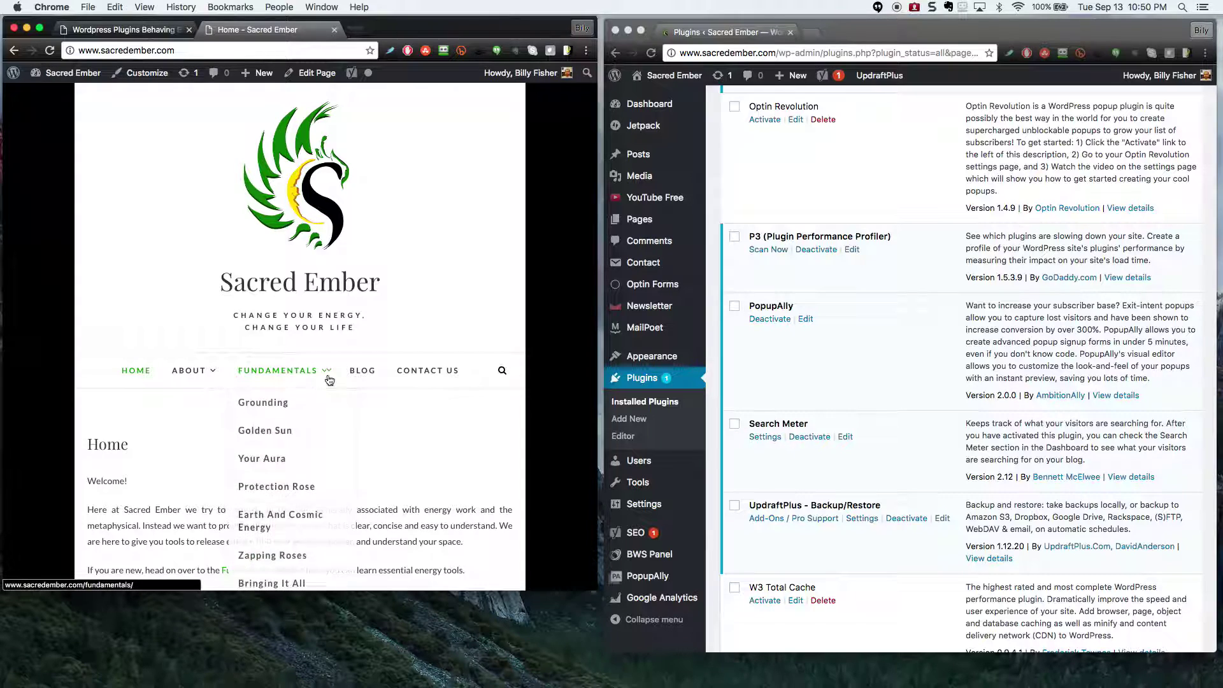
{"action": "left_click", "coordinate": [369, 370]}
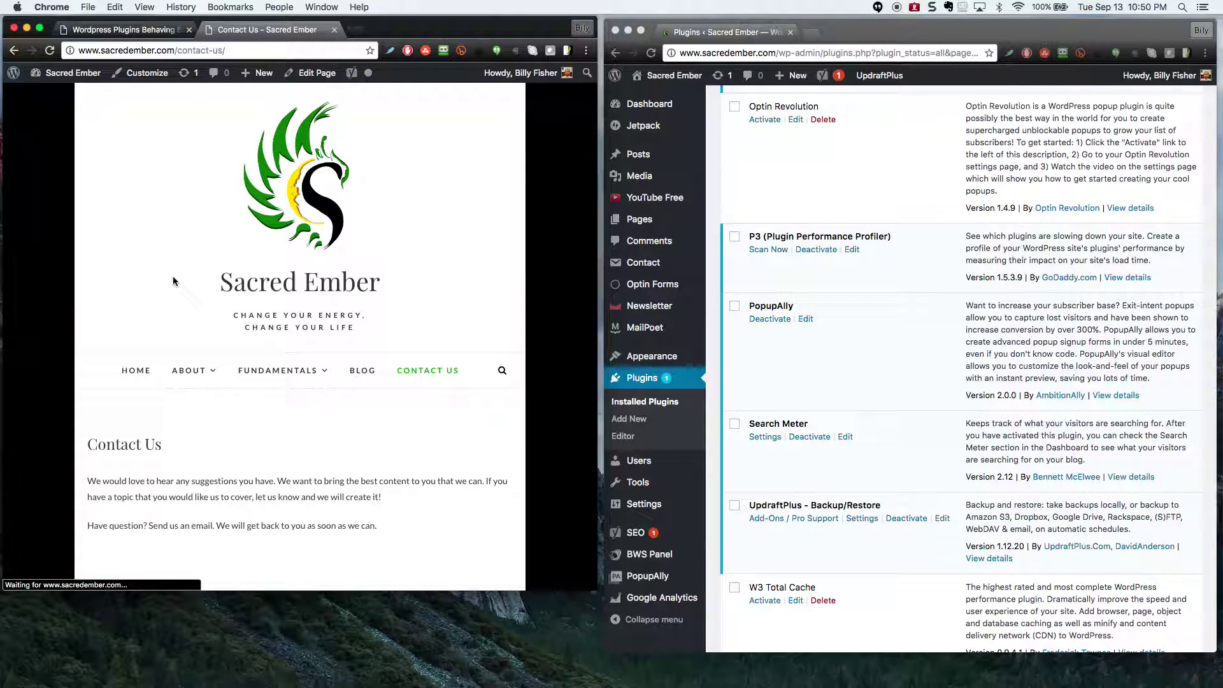
{"action": "mouse_move", "coordinate": [189, 372]}
{"action": "left_click", "coordinate": [199, 401]}
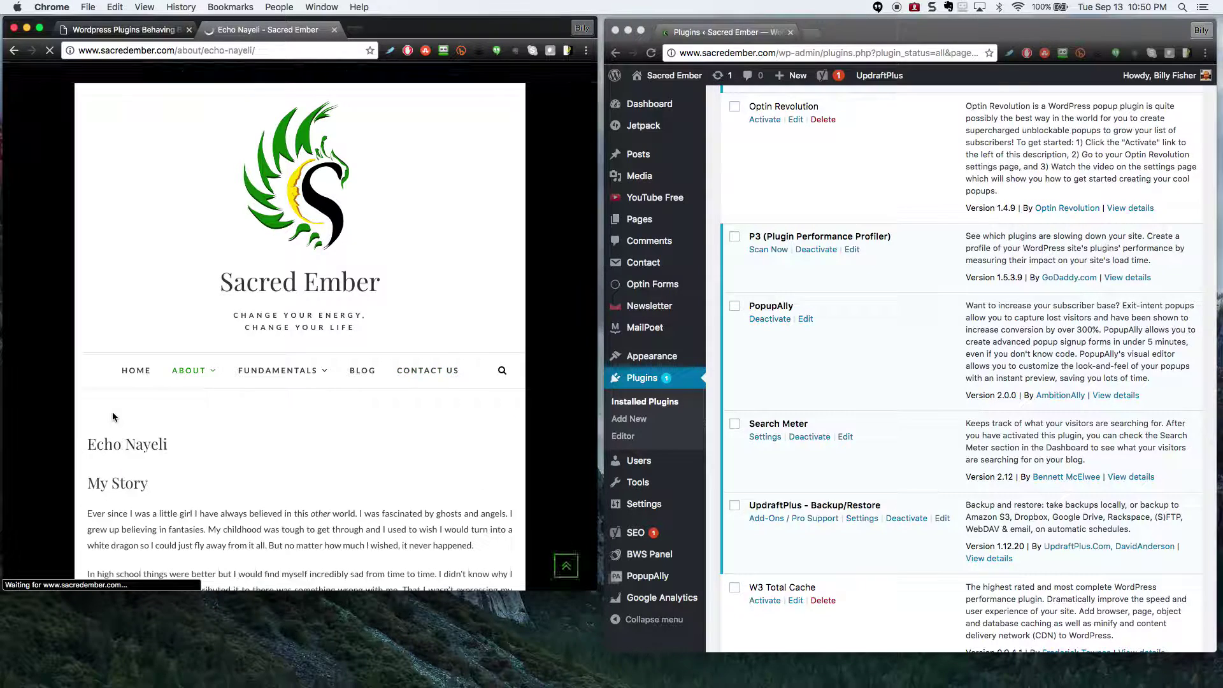
Step: Visit Home, Fundamentals > Zapping Roses, Blog and Contact Us, then return to the plugins window
{"action": "left_click", "coordinate": [136, 371]}
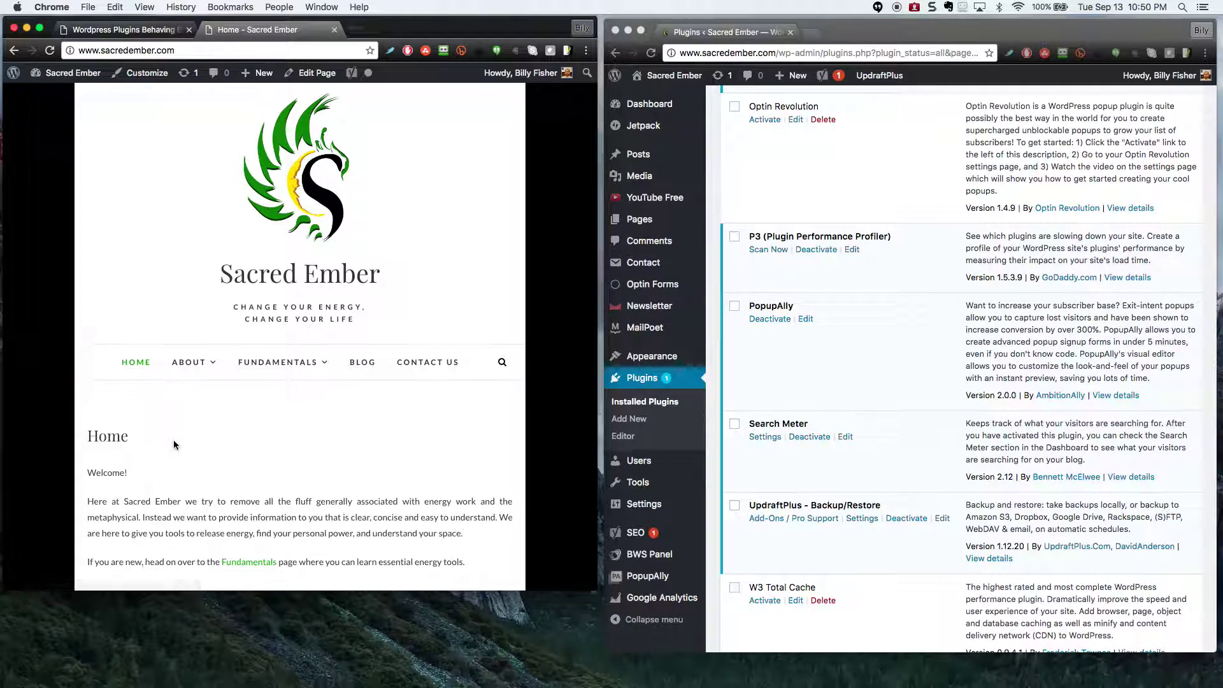
{"action": "mouse_move", "coordinate": [278, 371]}
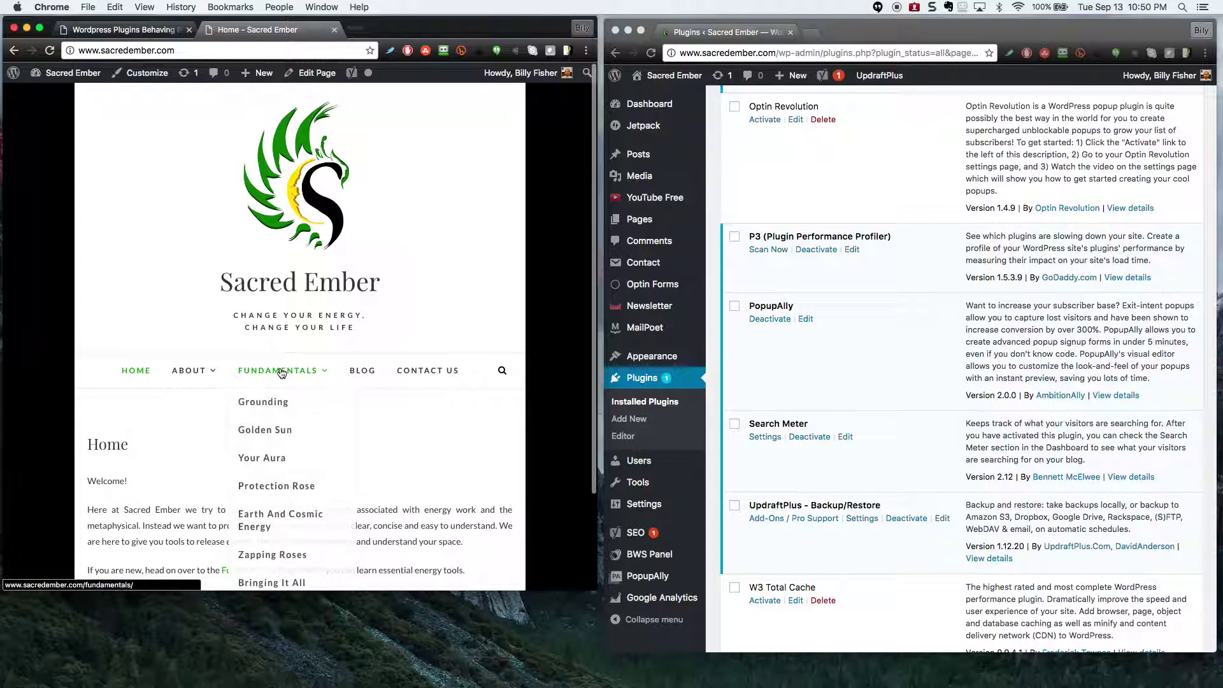
{"action": "scroll", "coordinate": [282, 532], "scroll_direction": "down", "scroll_amount": 1}
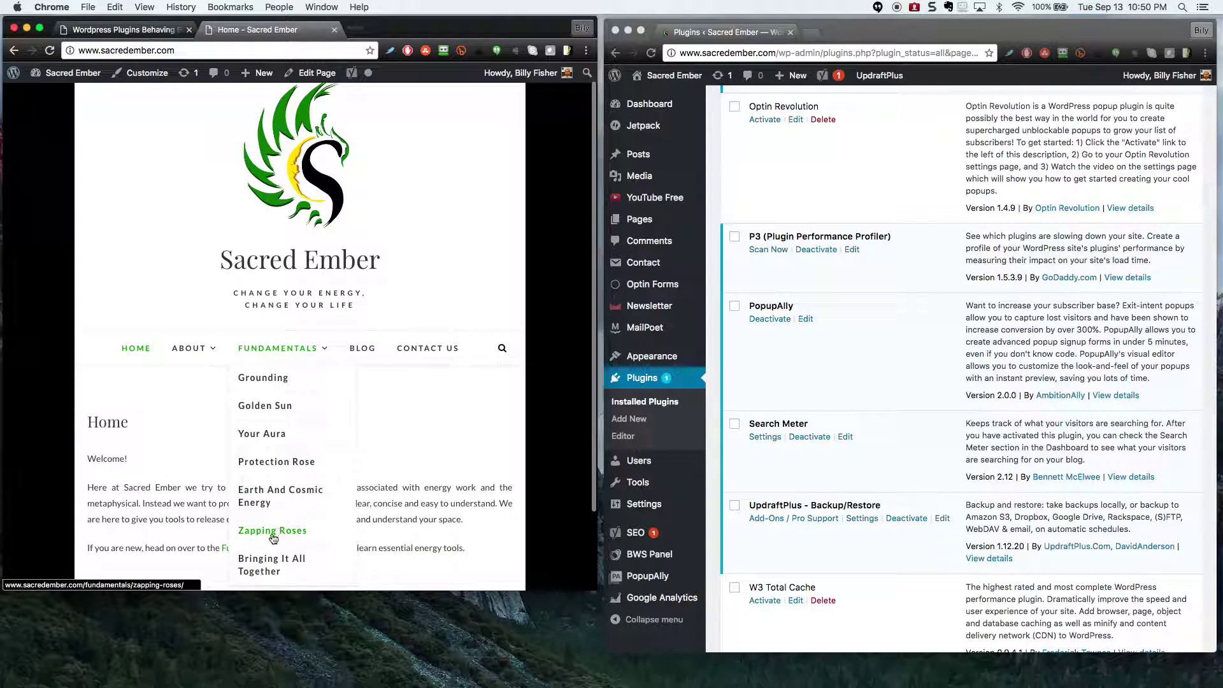
{"action": "left_click", "coordinate": [270, 535]}
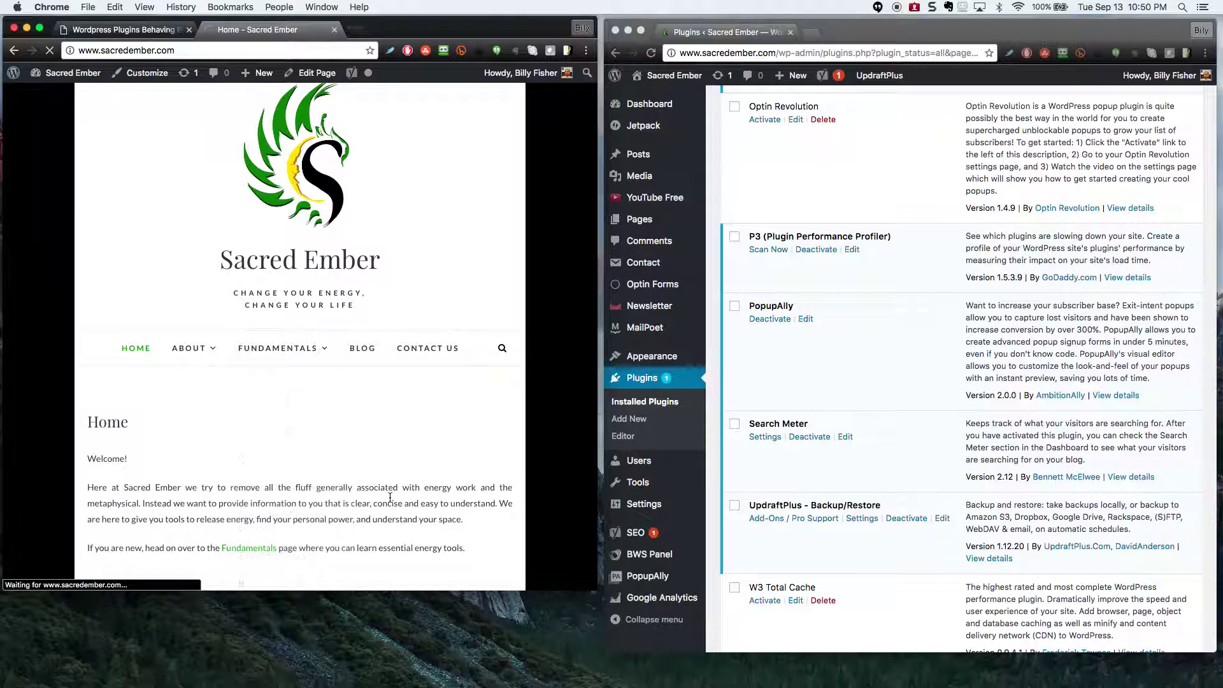
{"action": "scroll", "coordinate": [358, 417], "scroll_direction": "down", "scroll_amount": 3}
{"action": "scroll", "coordinate": [358, 417], "scroll_direction": "up", "scroll_amount": 3}
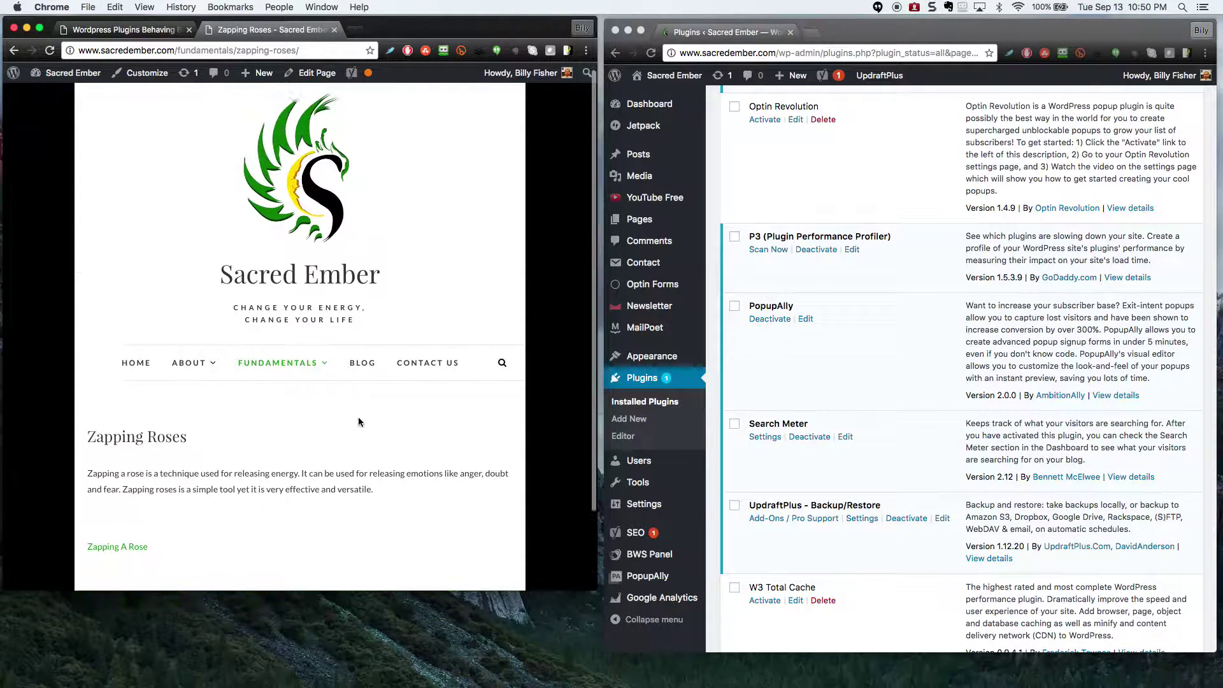
{"action": "left_click", "coordinate": [365, 375]}
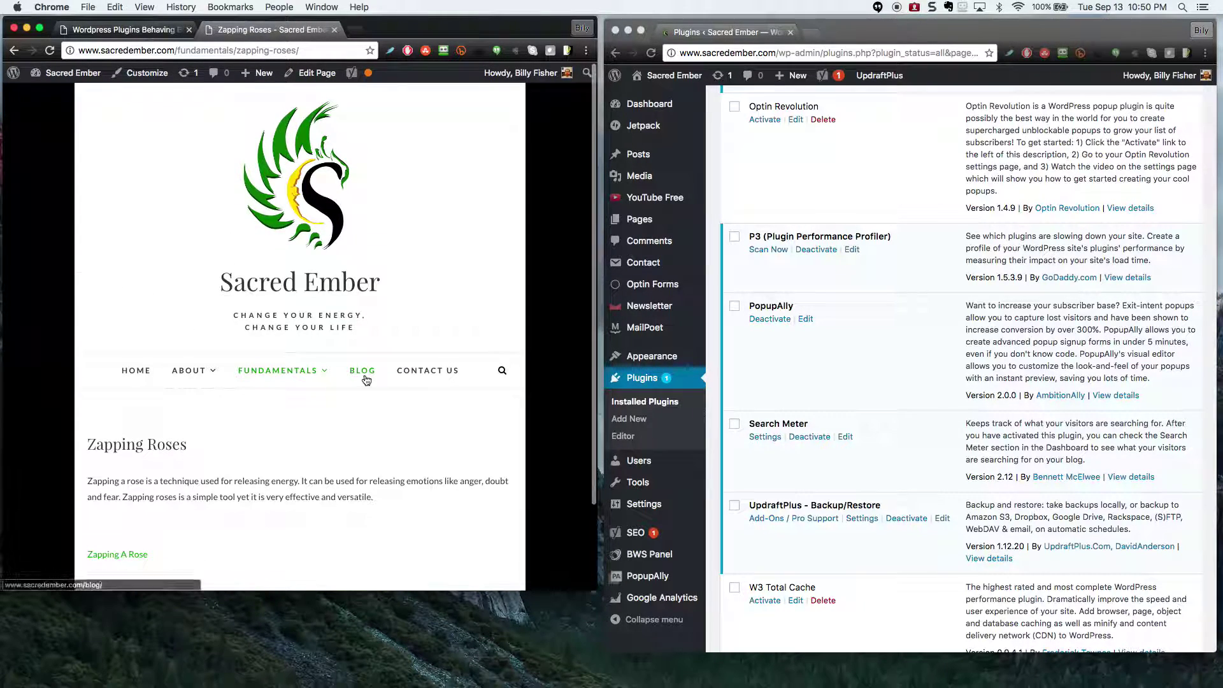
{"action": "left_click", "coordinate": [417, 372]}
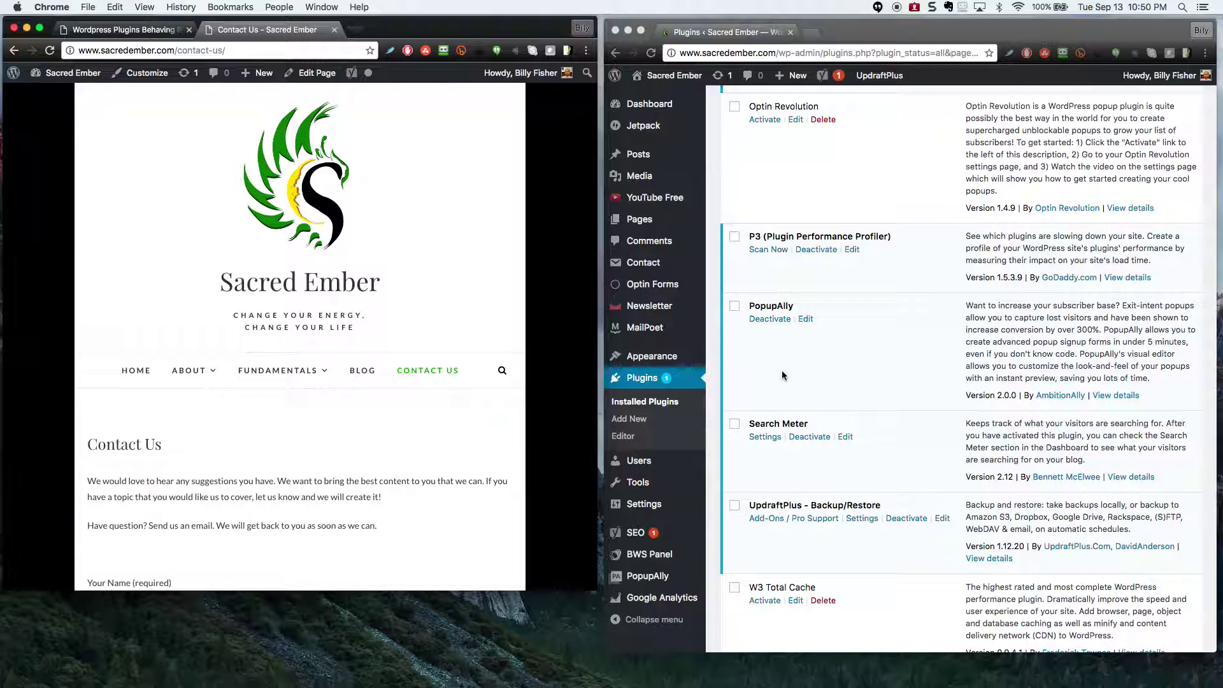
{"action": "left_click", "coordinate": [833, 358]}
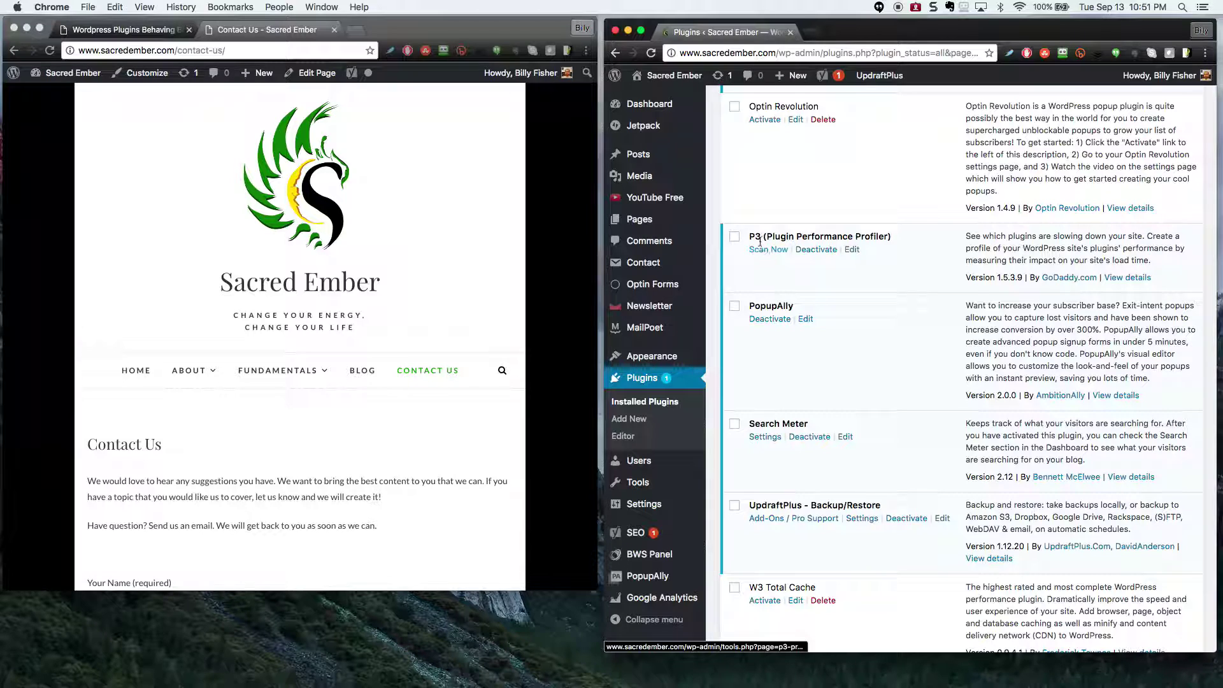
Step: Start a P3 Plugin Profiler Auto Scan via Scan Now and Start Scan, and let it complete
{"action": "left_click_drag", "start_coordinate": [750, 236], "coordinate": [875, 243]}
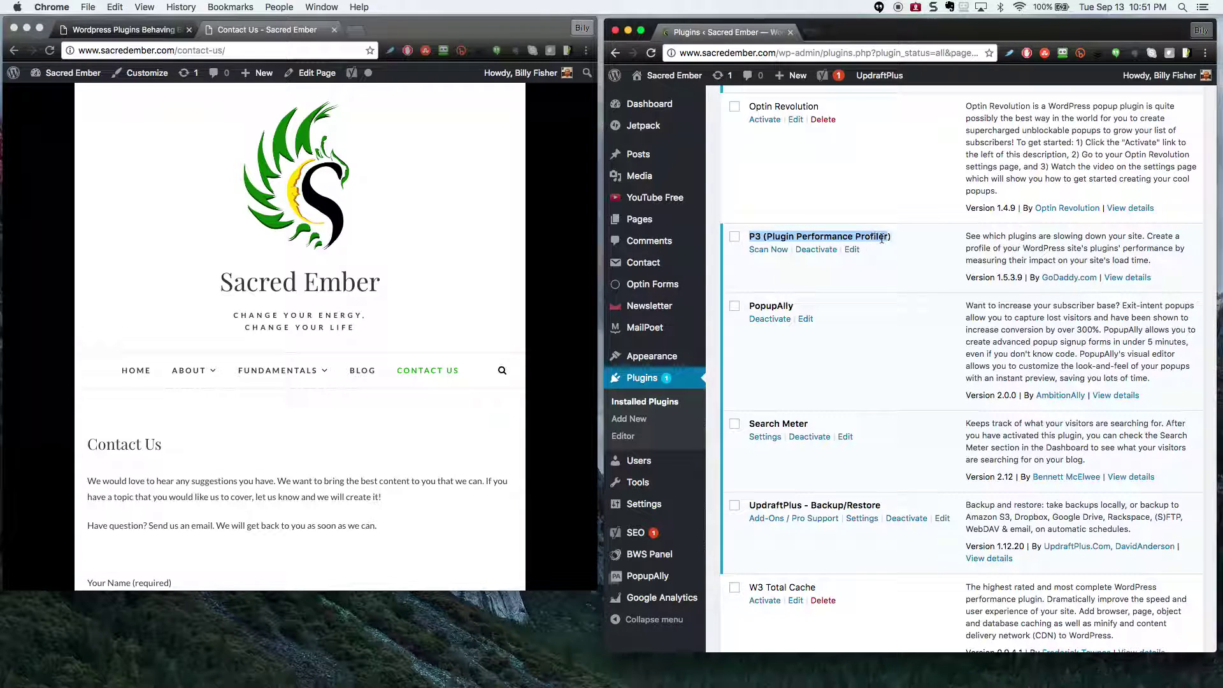
{"action": "left_click", "coordinate": [767, 250]}
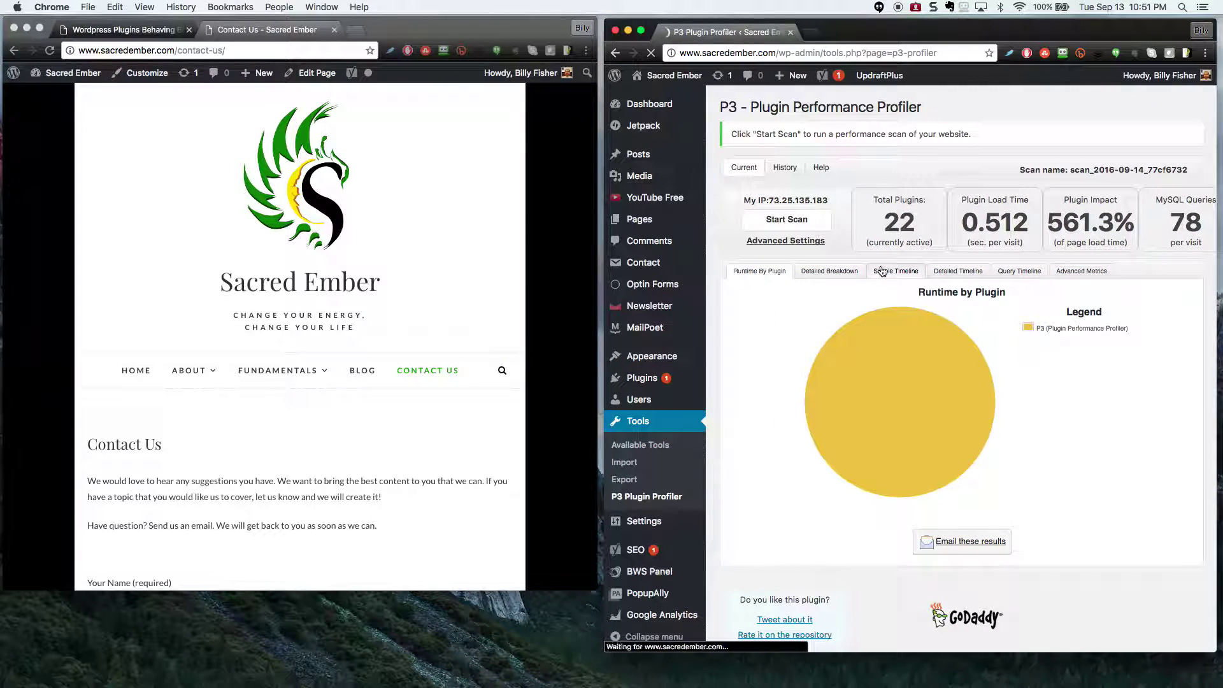
{"action": "left_click", "coordinate": [790, 228]}
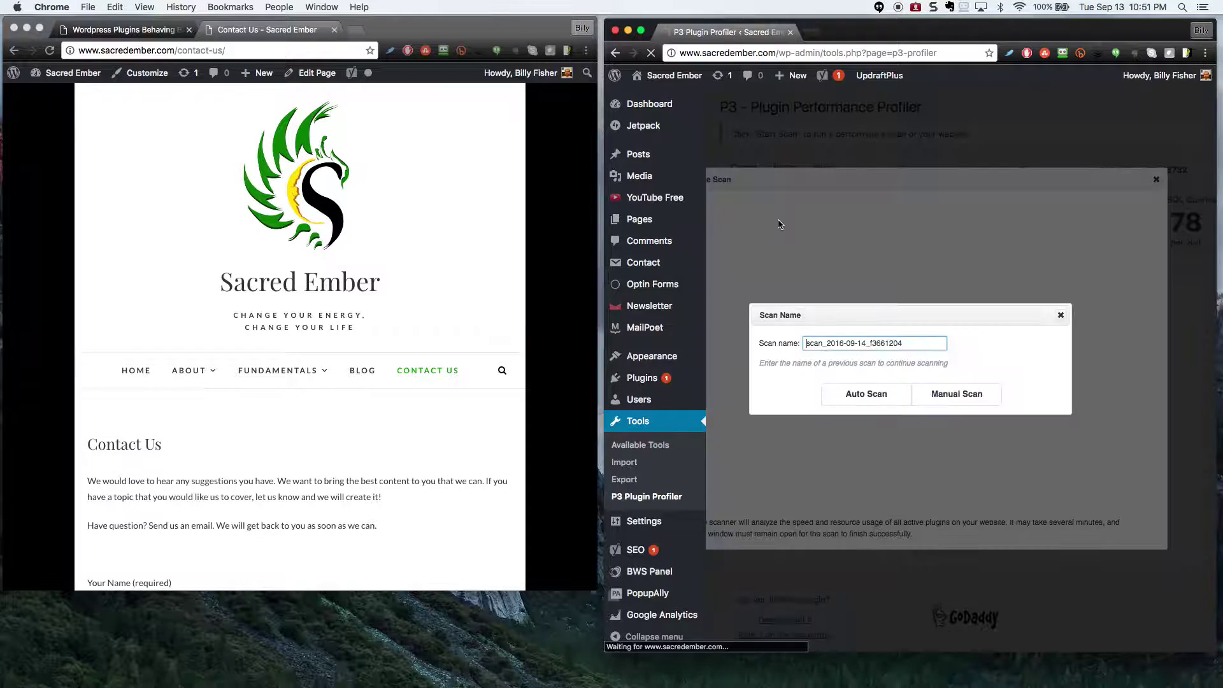
{"action": "left_click", "coordinate": [866, 395]}
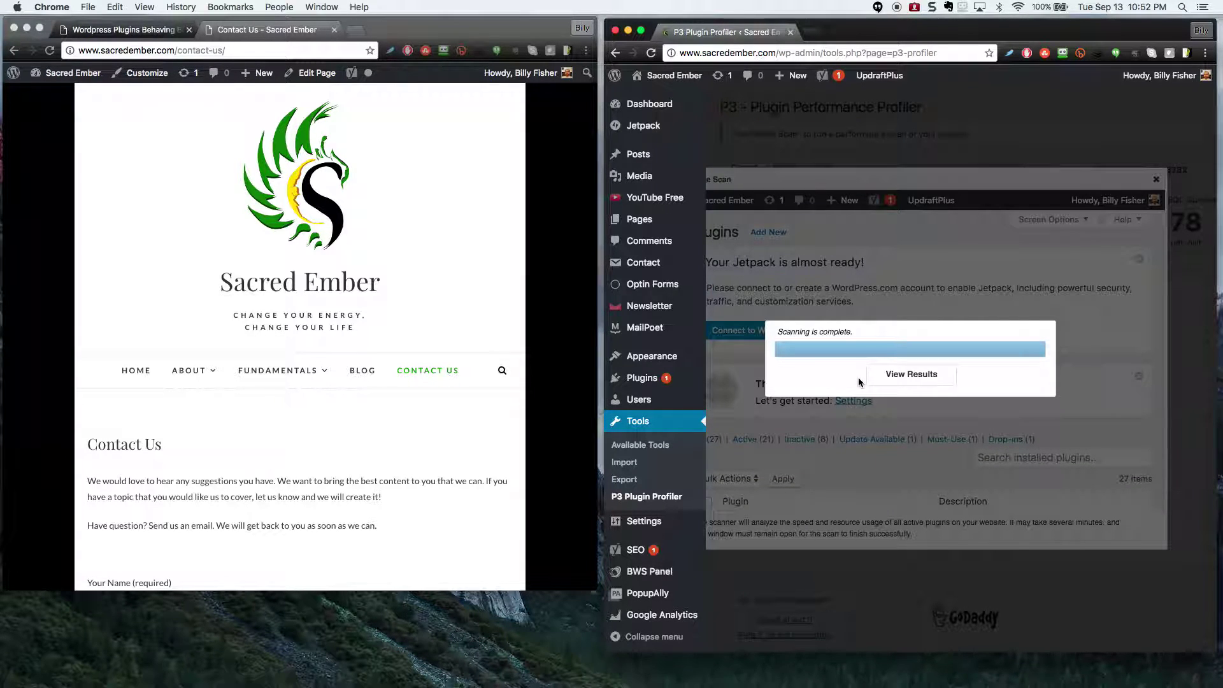
Step: Open the scan results as a Simple Timeline and inspect the 224 MySQL queries and Plugin time chart
{"action": "left_click", "coordinate": [909, 377]}
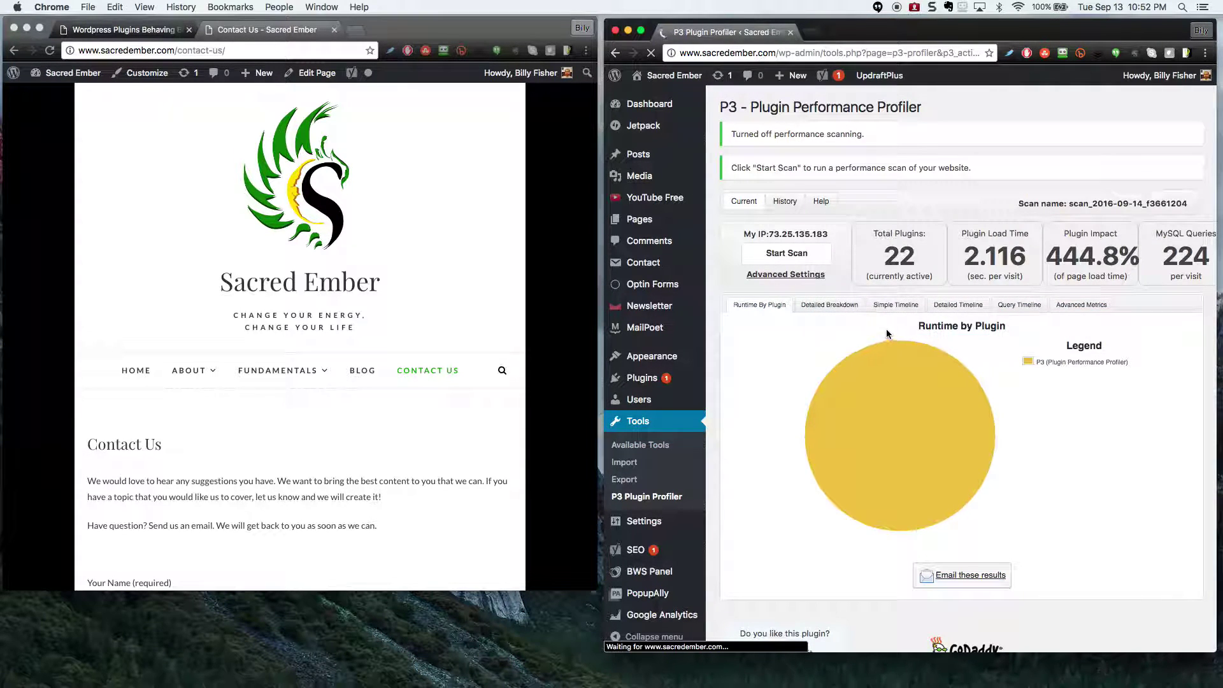
{"action": "left_click", "coordinate": [894, 306]}
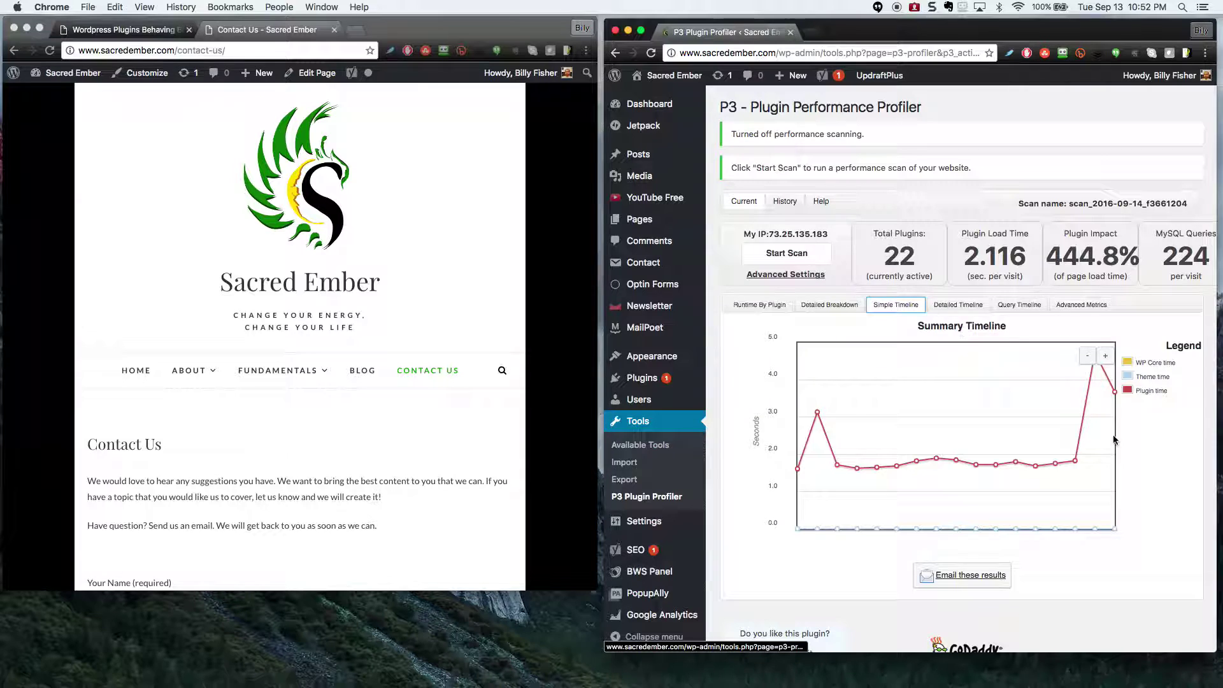
{"action": "scroll", "coordinate": [1163, 457], "scroll_direction": "right", "scroll_amount": 3}
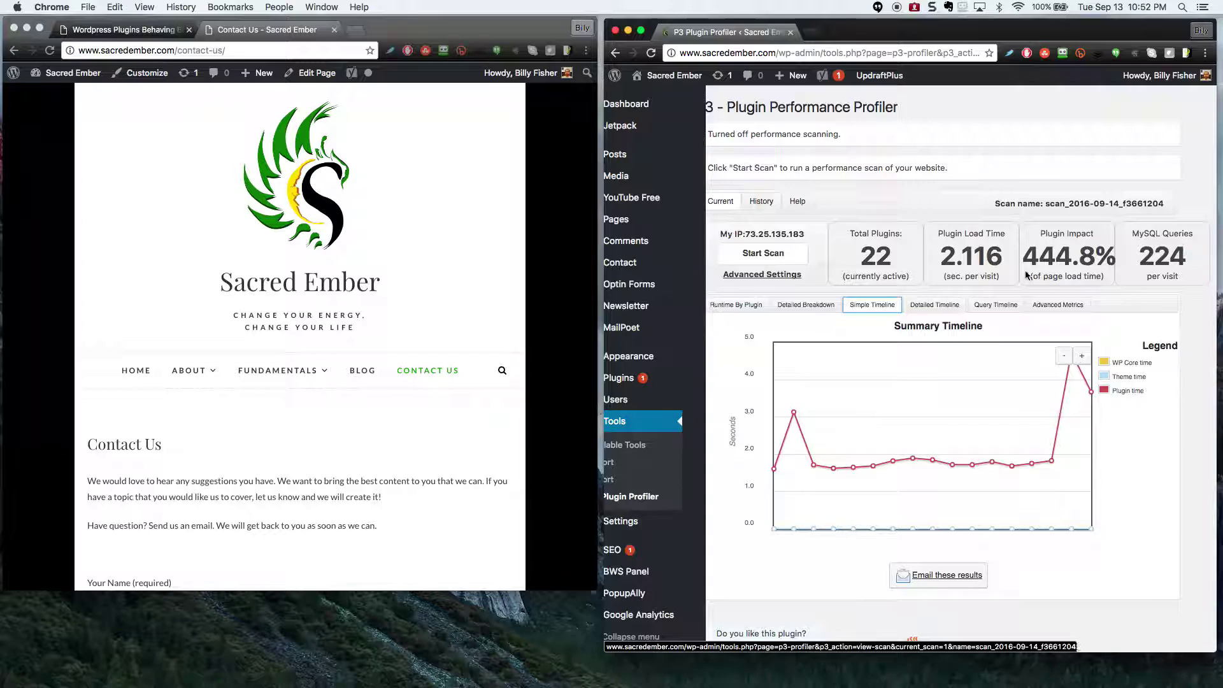
{"action": "double_click", "coordinate": [1160, 258]}
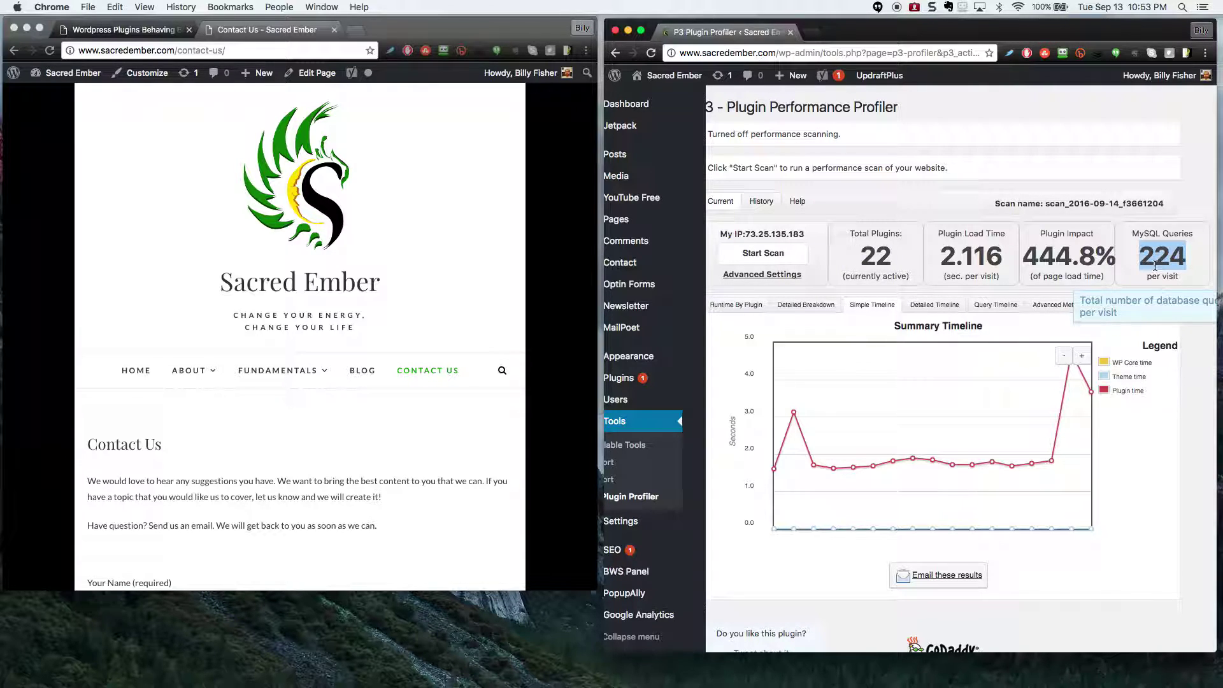
{"action": "left_click", "coordinate": [1127, 441]}
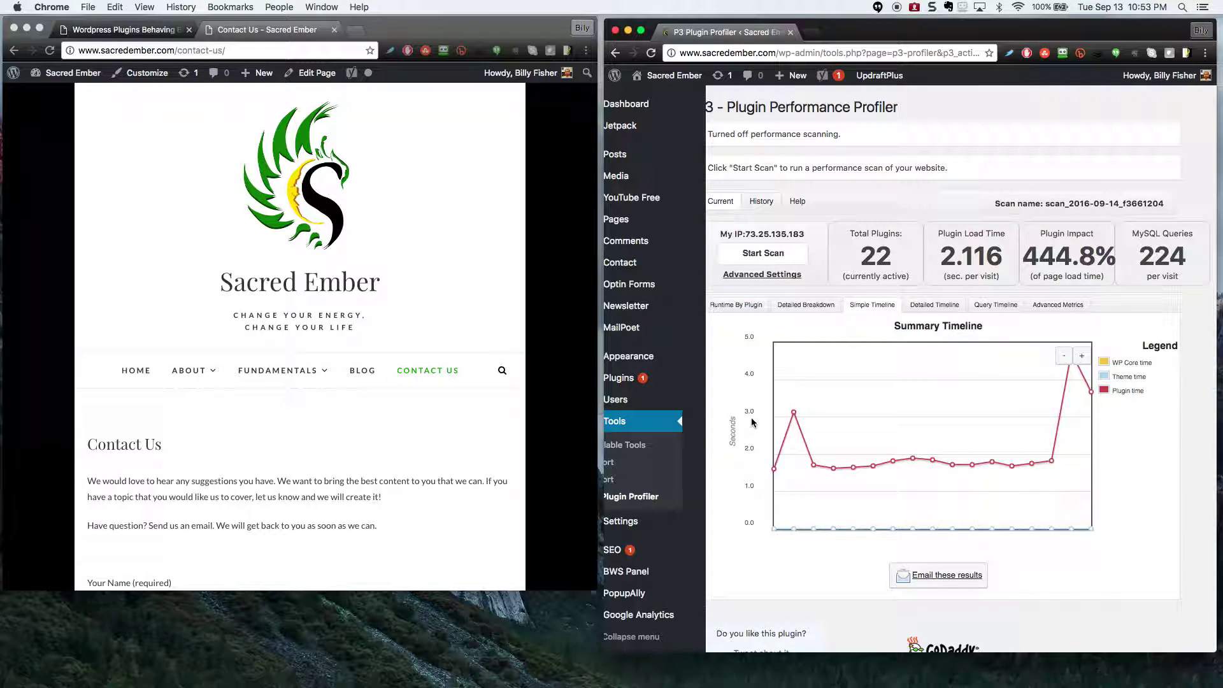
{"action": "mouse_move", "coordinate": [796, 418]}
{"action": "triple_click", "coordinate": [1121, 391]}
{"action": "scroll", "coordinate": [669, 453], "scroll_direction": "left", "scroll_amount": 2}
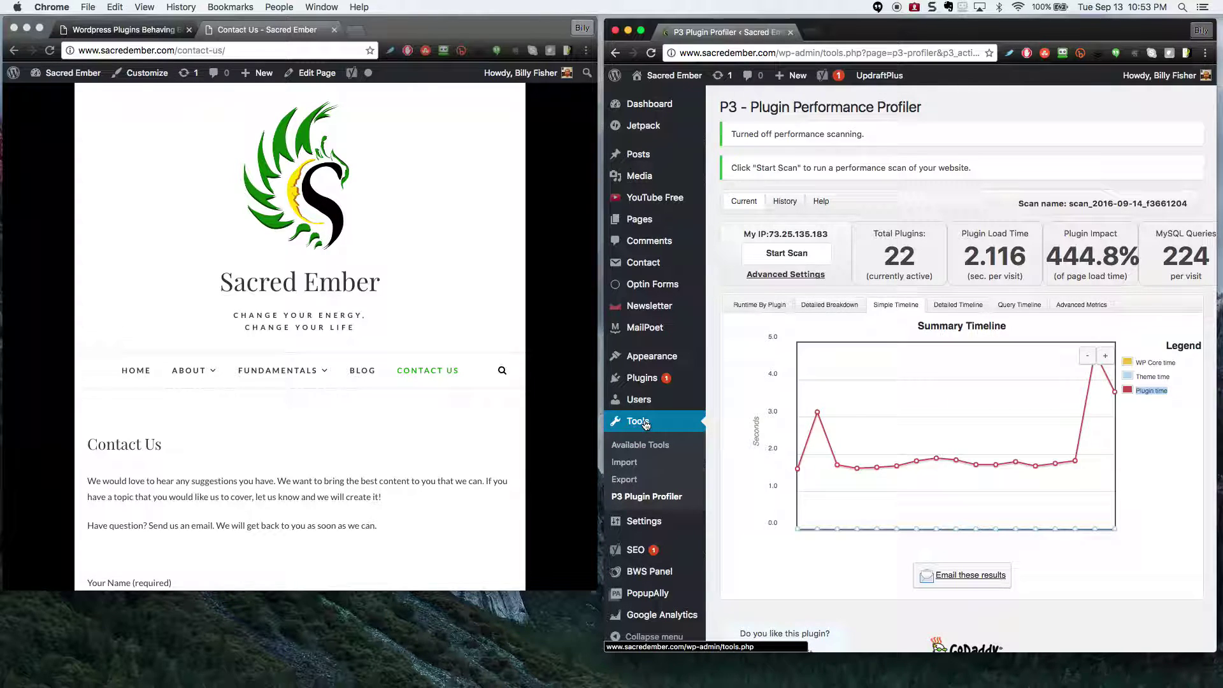
Step: On the installed plugins list, find and deactivate Captcha by BestWebSoft
{"action": "left_click", "coordinate": [643, 378]}
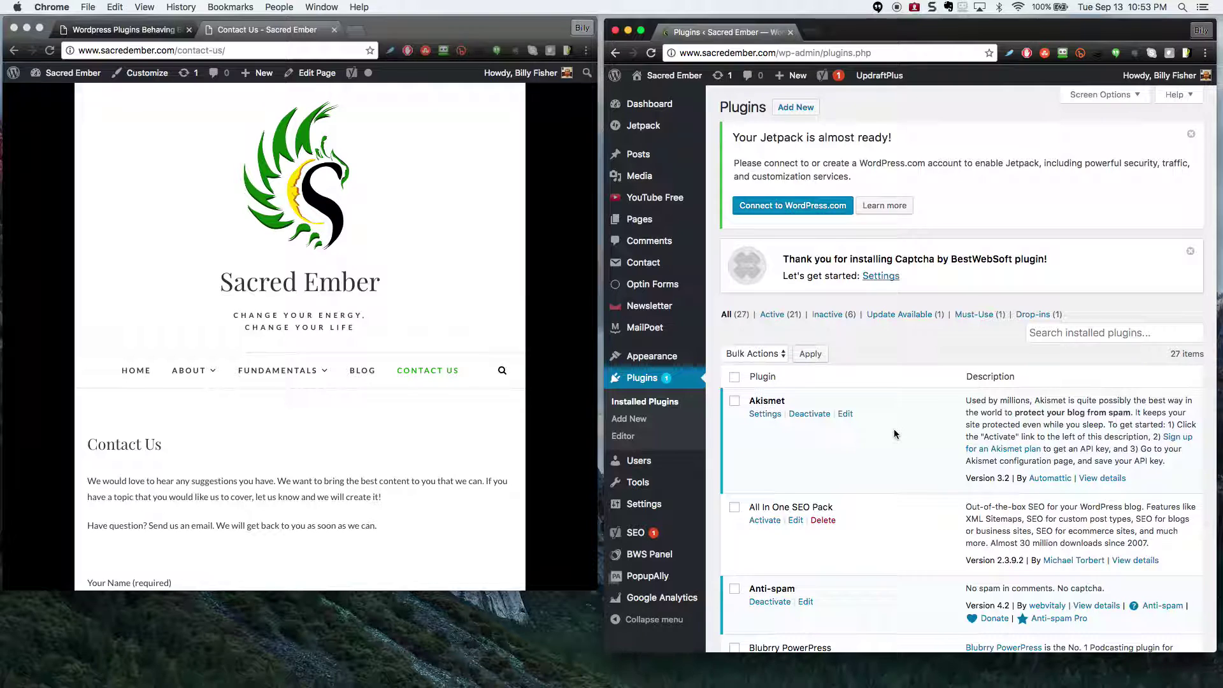
{"action": "key", "text": "super+f"}
{"action": "type", "text": "captcha"}
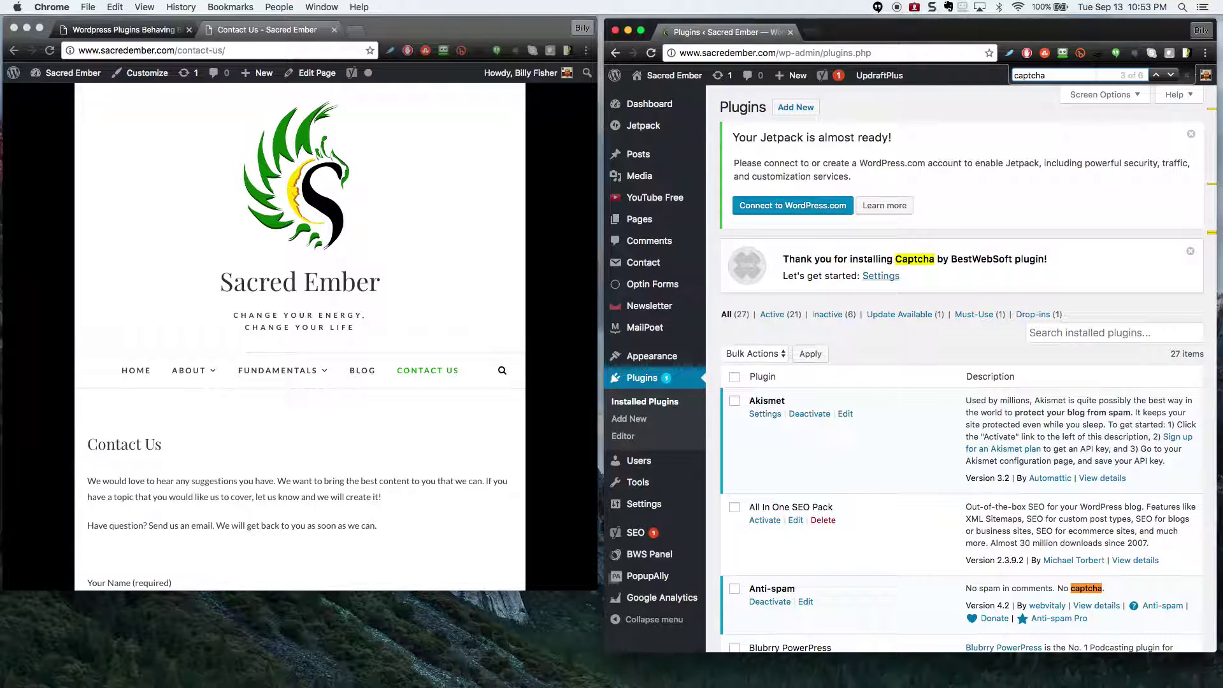
{"action": "type", "text": " by"}
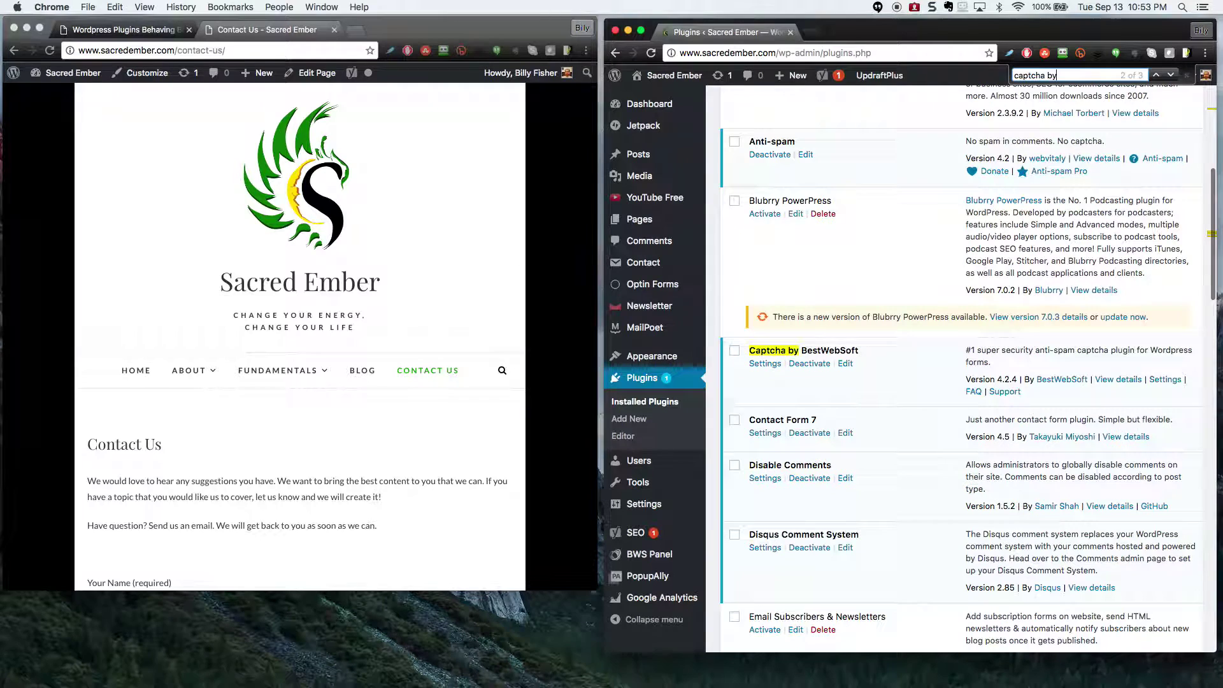
{"action": "left_click", "coordinate": [809, 364]}
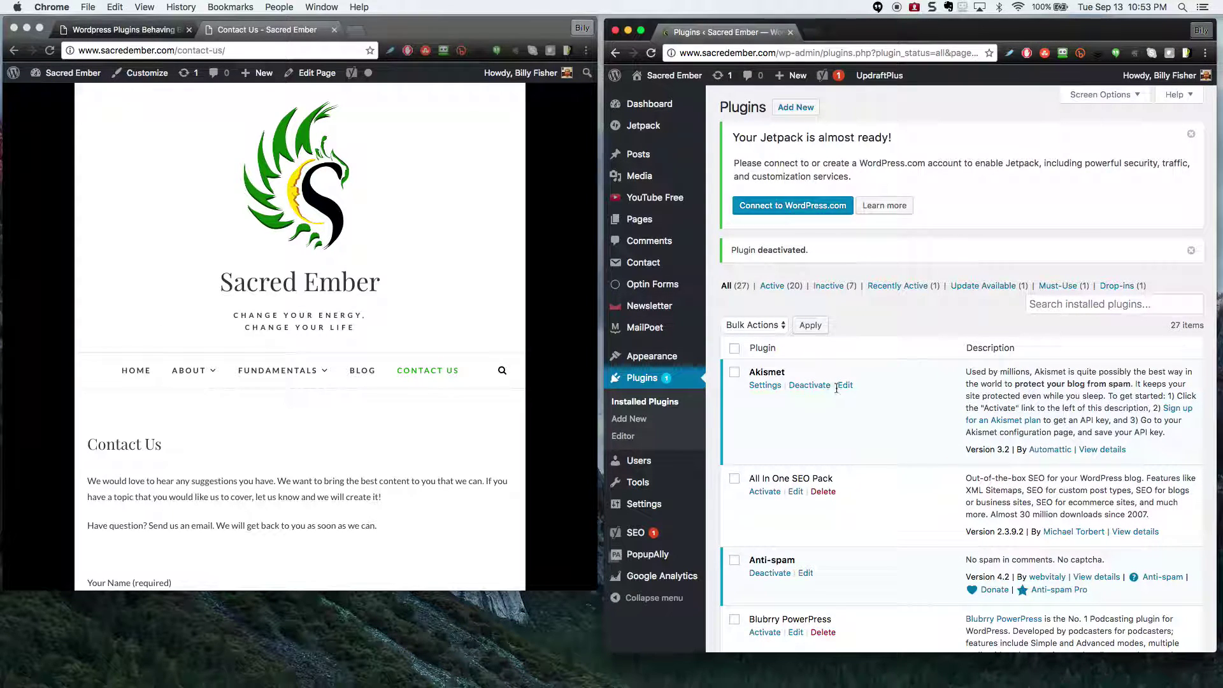
Step: Find and deactivate the Optin Forms plugin, then scroll down to P3 in the list
{"action": "key", "text": "super+f"}
{"action": "type", "text": "optin"}
{"action": "key", "text": "Return"}
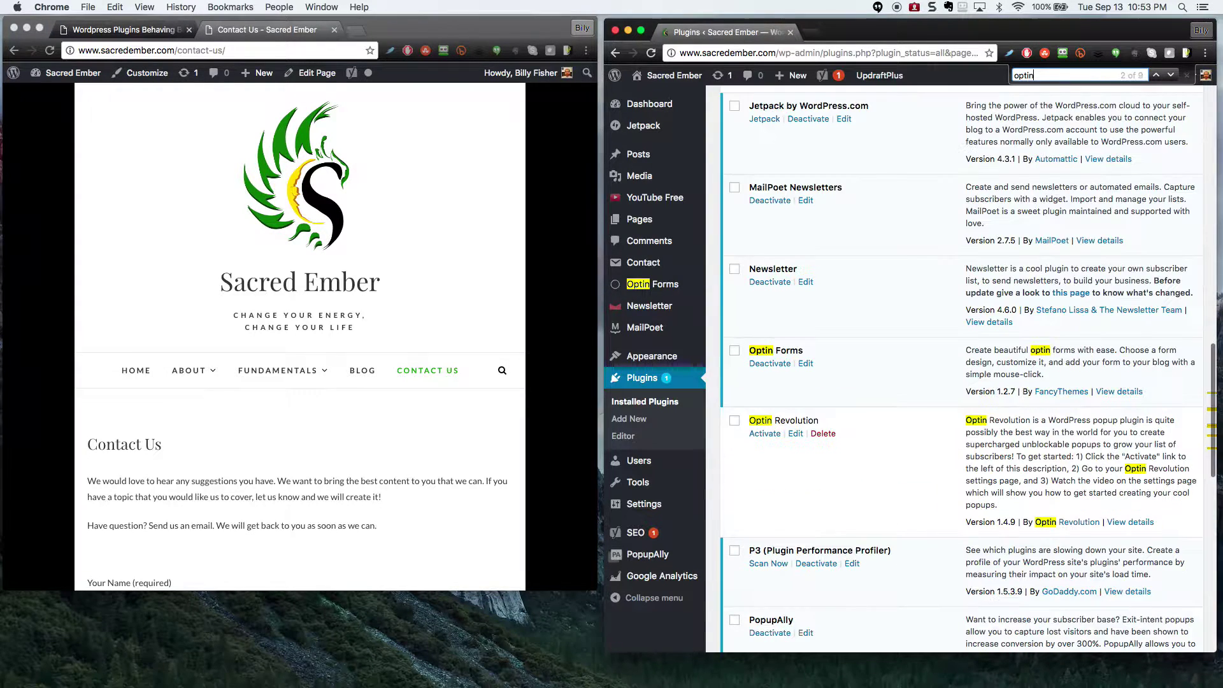
{"action": "type", "text": "form"}
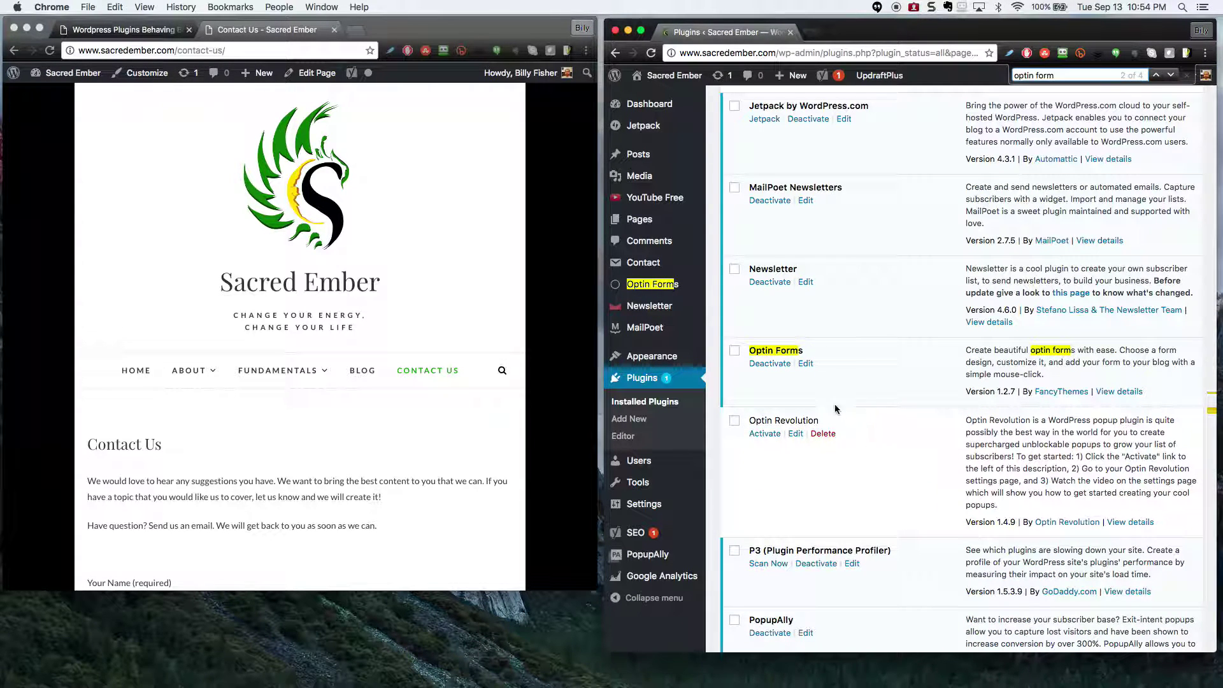
{"action": "left_click", "coordinate": [774, 364]}
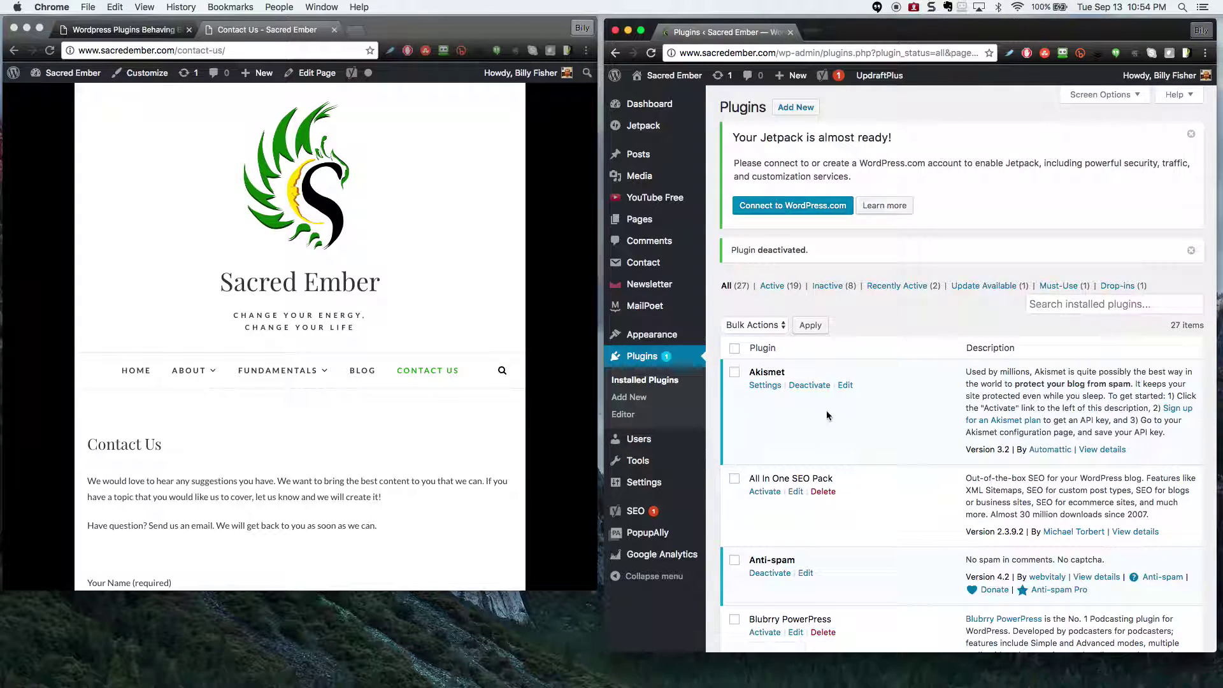
{"action": "left_click", "coordinate": [893, 408]}
{"action": "scroll", "coordinate": [864, 414], "scroll_direction": "down", "scroll_amount": 10}
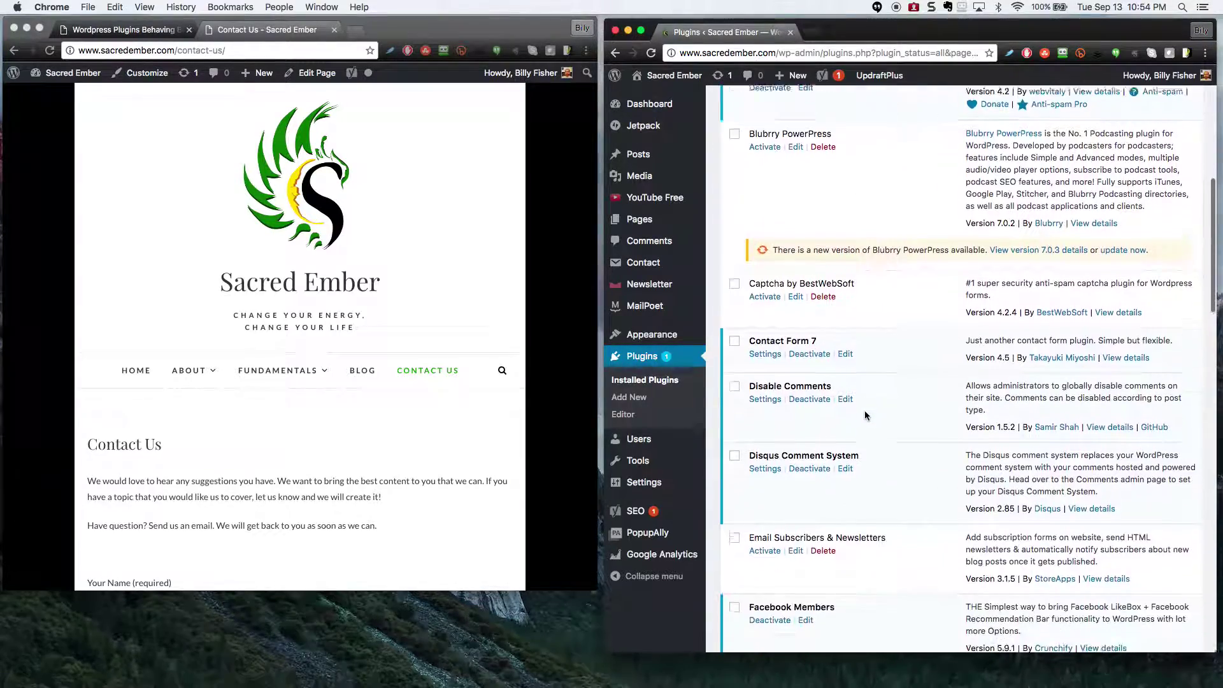
{"action": "scroll", "coordinate": [865, 415], "scroll_direction": "down", "scroll_amount": 2}
{"action": "scroll", "coordinate": [860, 368], "scroll_direction": "down", "scroll_amount": 6}
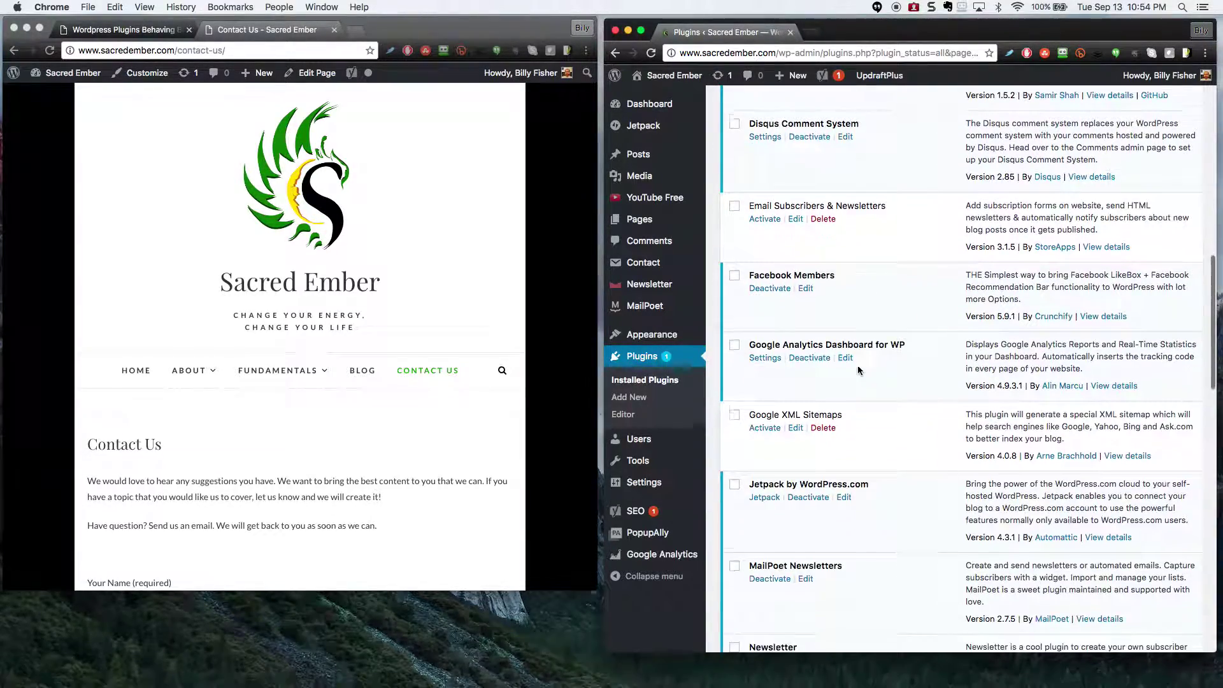
{"action": "scroll", "coordinate": [859, 370], "scroll_direction": "down", "scroll_amount": 7}
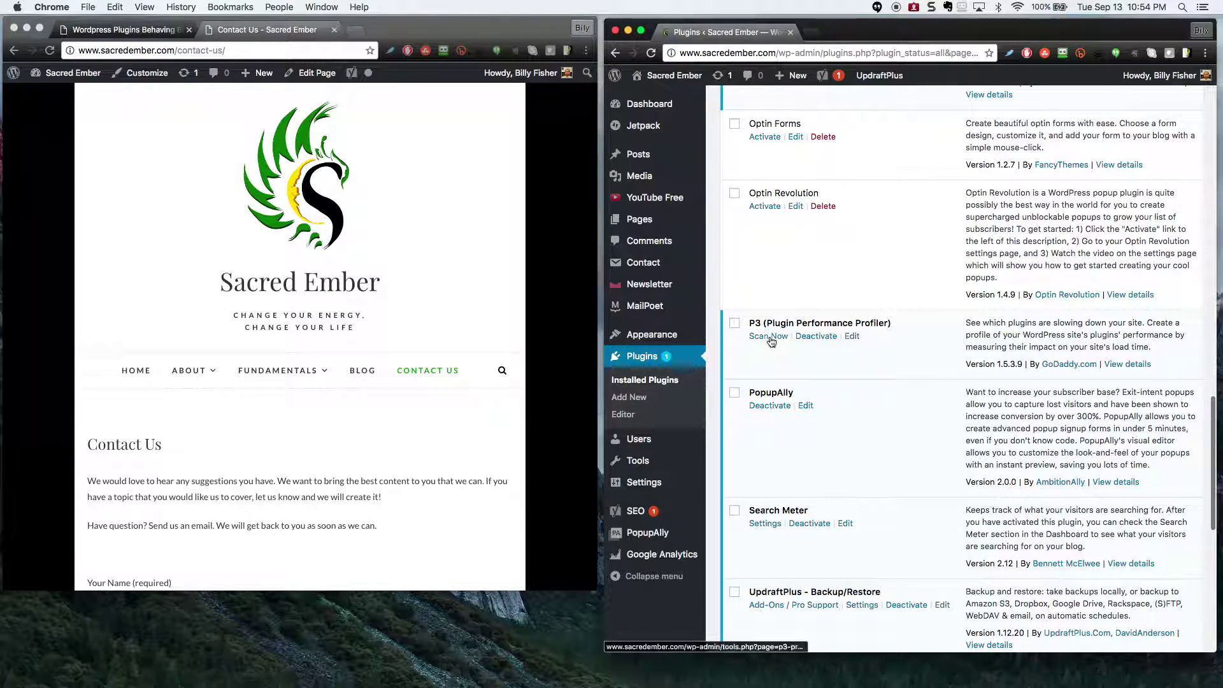
Step: Run a fresh P3 Auto Scan with the default name and open its results (0.542 s, 82 queries)
{"action": "left_click", "coordinate": [768, 336]}
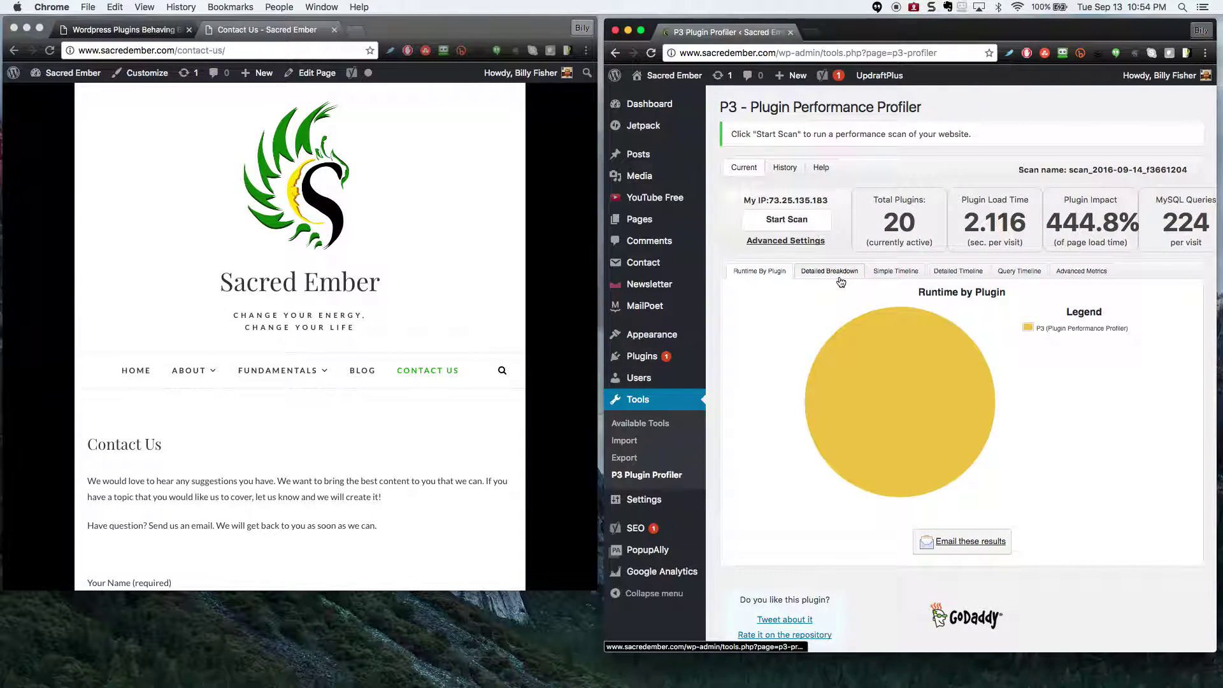
{"action": "left_click", "coordinate": [796, 230]}
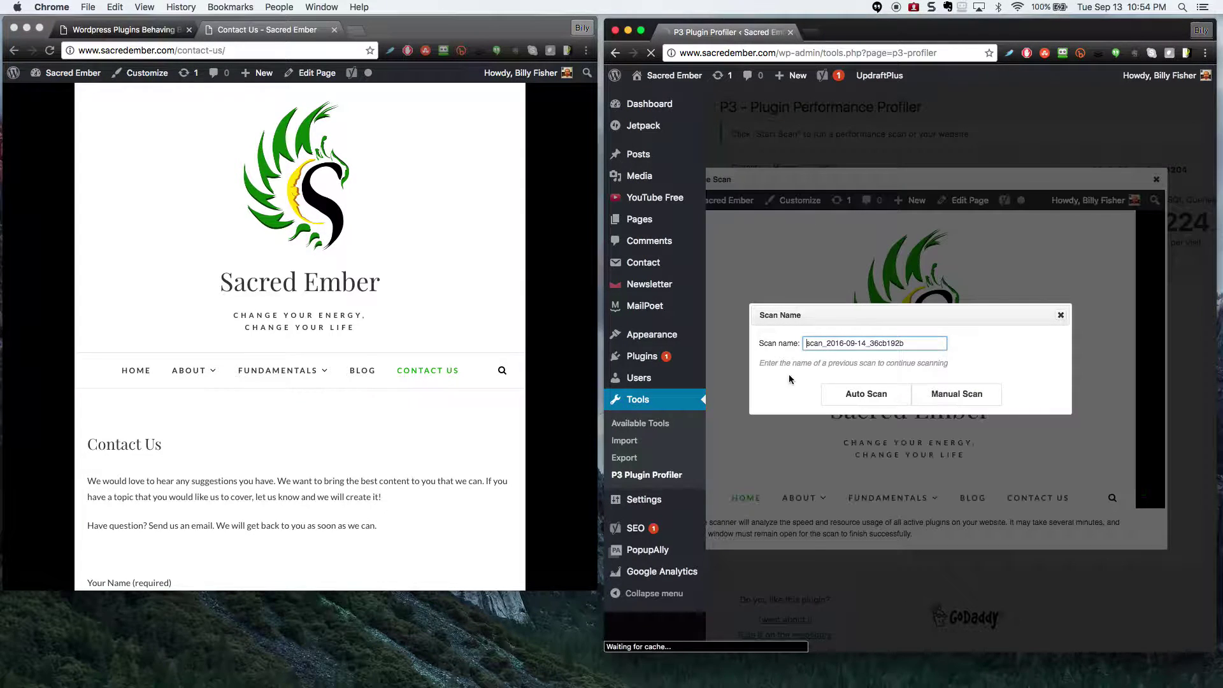
{"action": "left_click", "coordinate": [862, 395]}
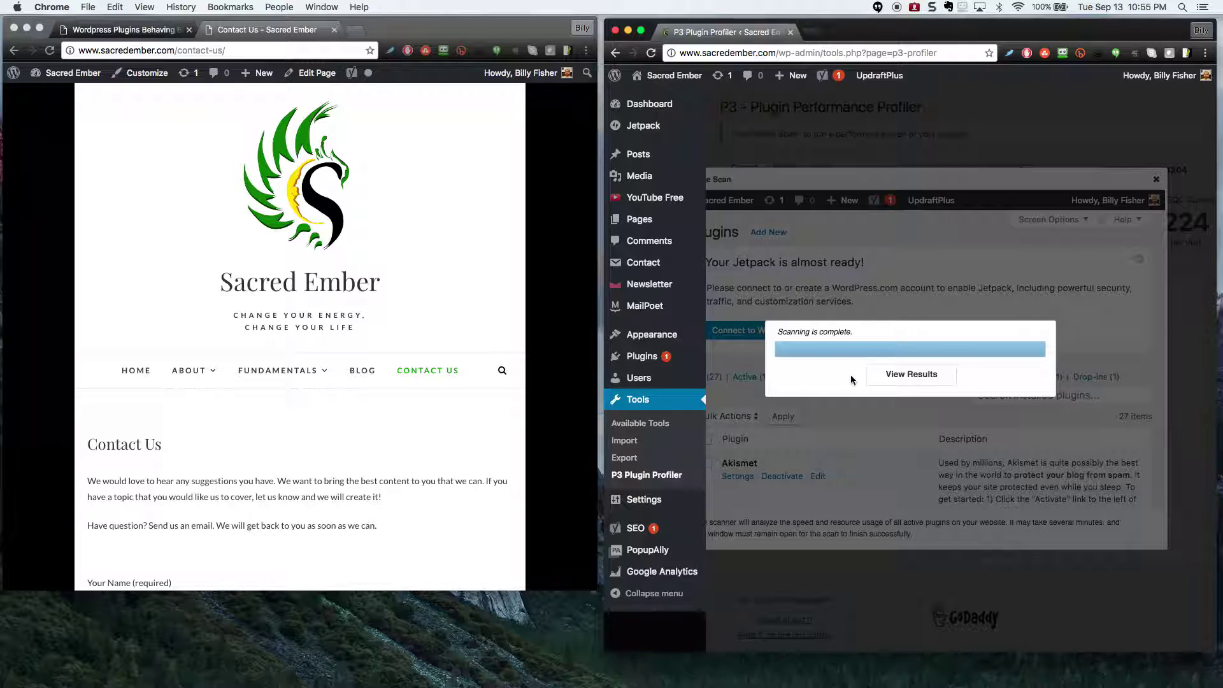
{"action": "left_click", "coordinate": [902, 378]}
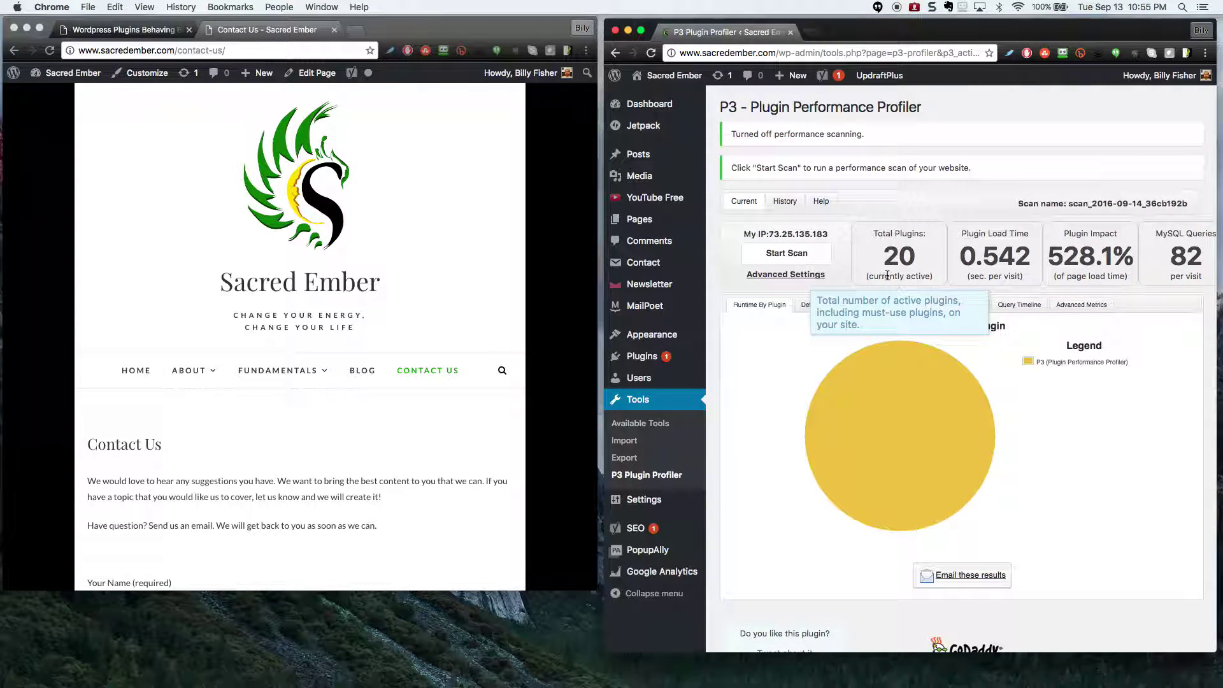
Step: Switch the new results to the Simple Timeline and read the chart's per-visit load times
{"action": "left_click", "coordinate": [897, 305]}
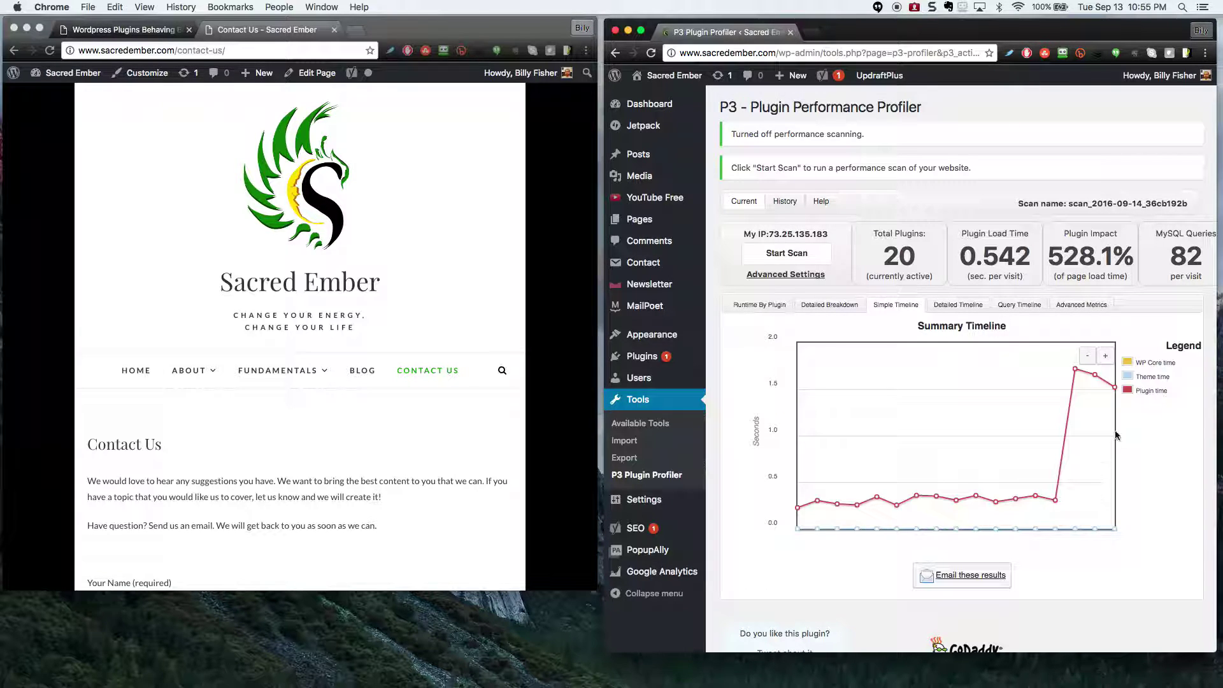
{"action": "mouse_move", "coordinate": [1114, 393]}
{"action": "mouse_move", "coordinate": [880, 504]}
Step: Duplicate the P3 profiler tab and move the copy into the left window
{"action": "right_click", "coordinate": [704, 40]}
{"action": "left_click", "coordinate": [726, 69]}
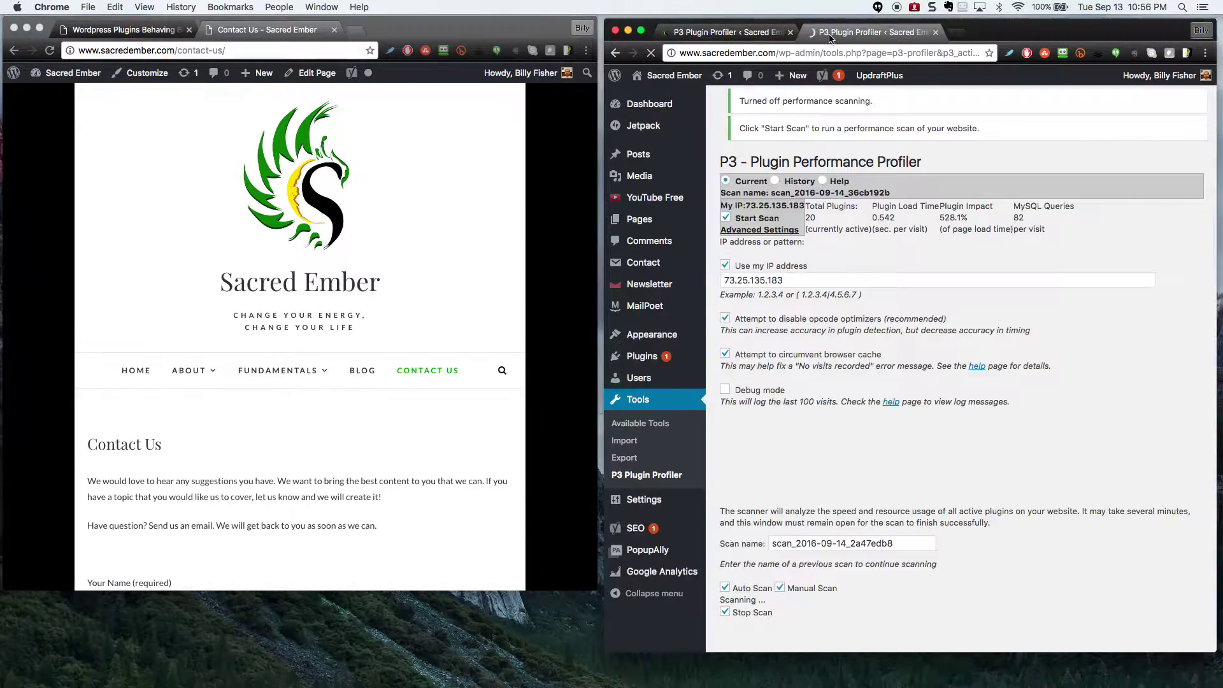
{"action": "left_click_drag", "start_coordinate": [830, 38], "coordinate": [359, 51]}
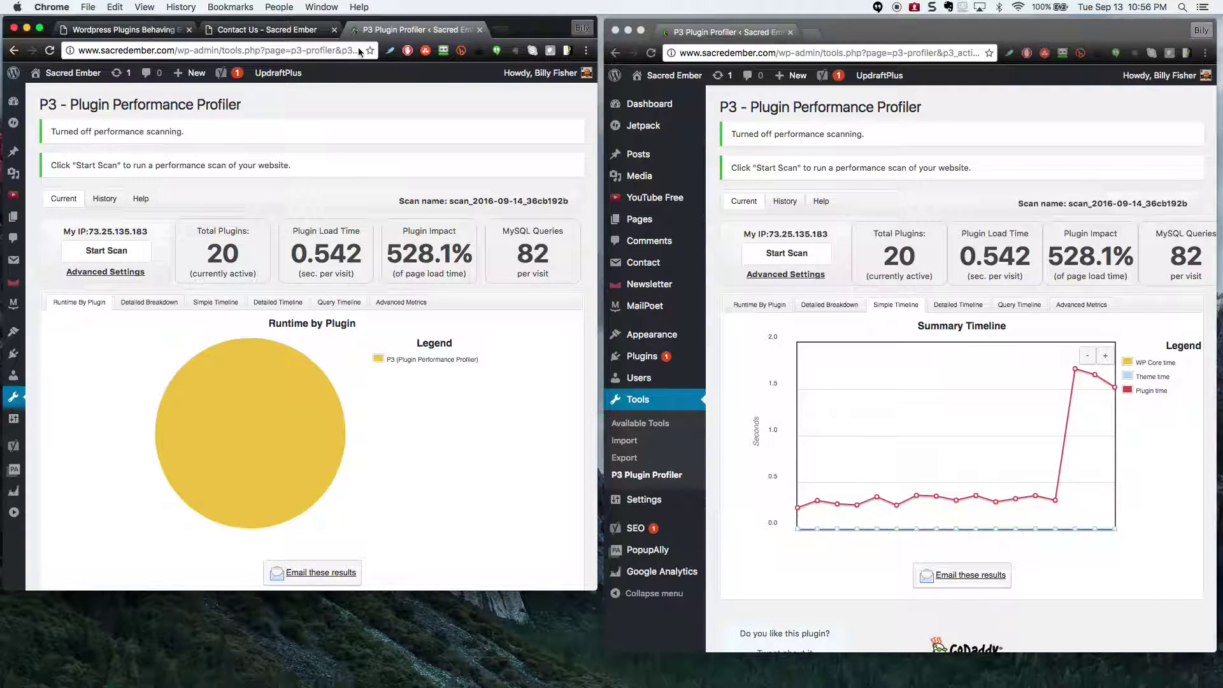
Step: Open History, view scan_2016-09-14_e8513930 as a Simple Timeline, then return to the History list
{"action": "left_click", "coordinate": [103, 199]}
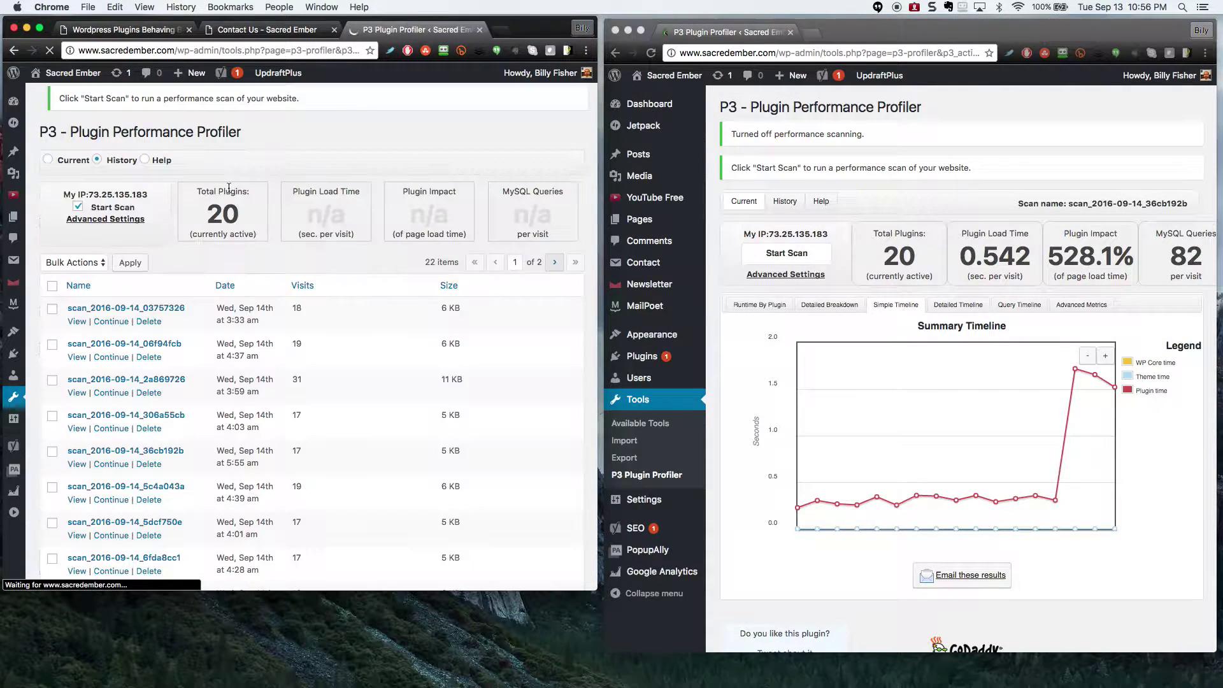
{"action": "scroll", "coordinate": [239, 346], "scroll_direction": "down", "scroll_amount": 10}
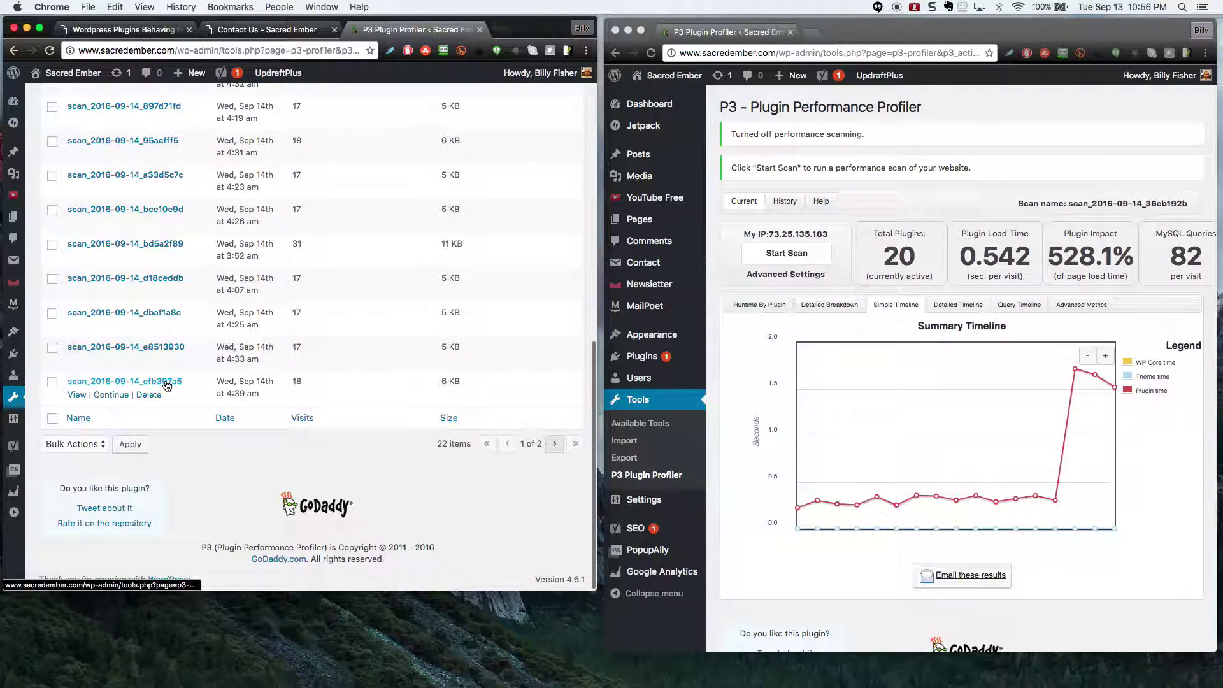
{"action": "mouse_move", "coordinate": [92, 358]}
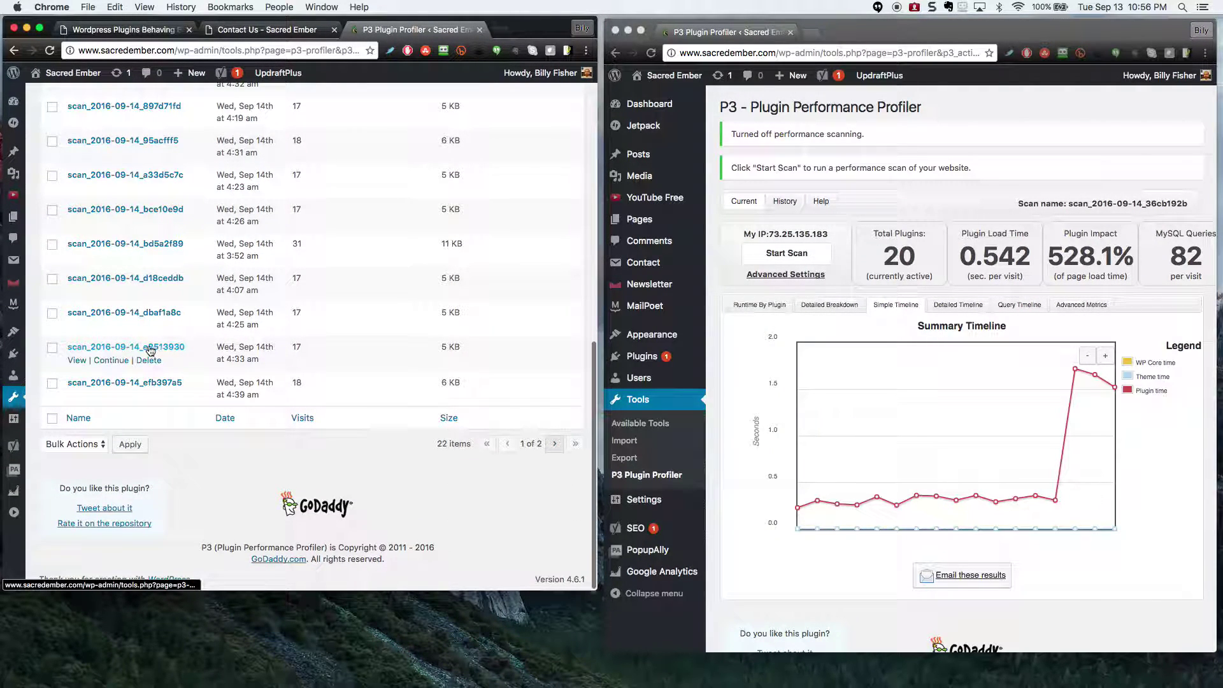
{"action": "left_click", "coordinate": [77, 361]}
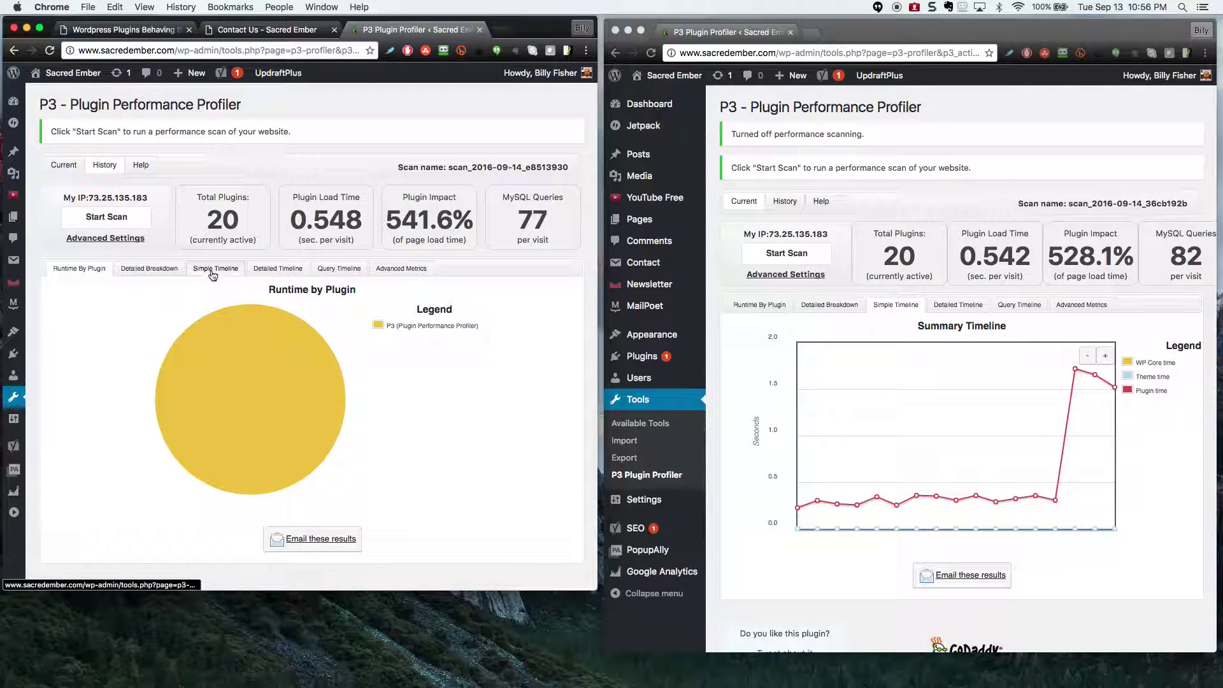
{"action": "left_click", "coordinate": [213, 272]}
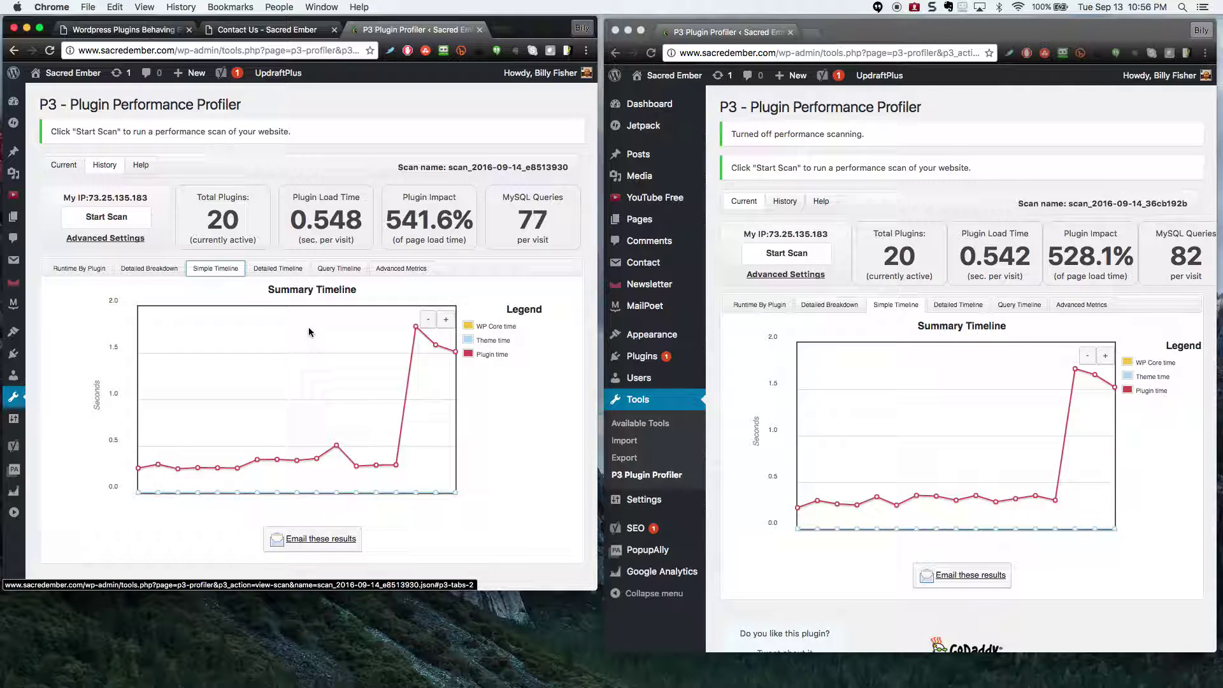
{"action": "mouse_move", "coordinate": [249, 192]}
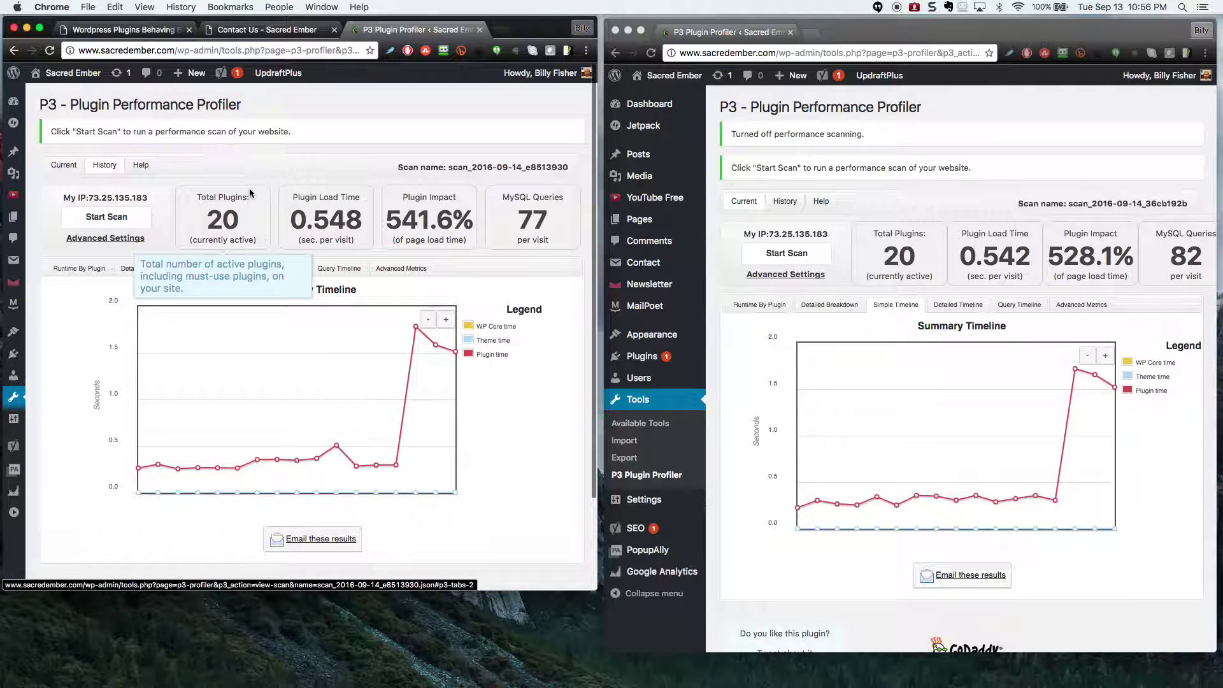
{"action": "left_click", "coordinate": [104, 167]}
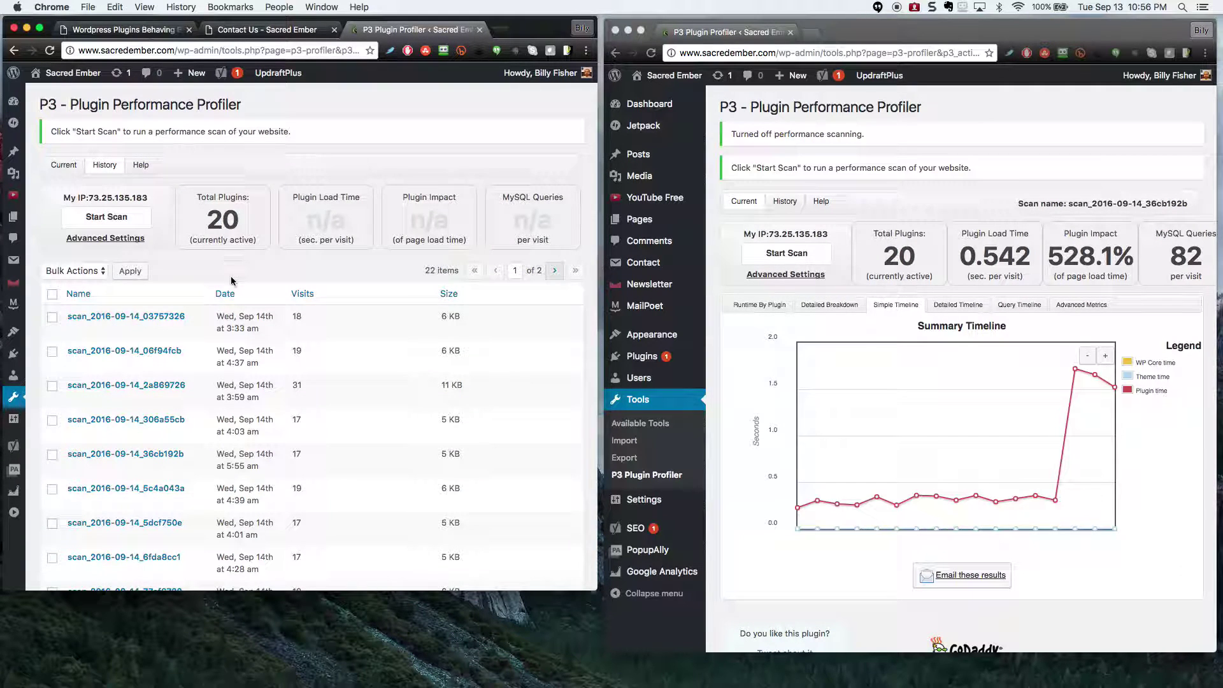
{"action": "scroll", "coordinate": [231, 339], "scroll_direction": "down", "scroll_amount": 1}
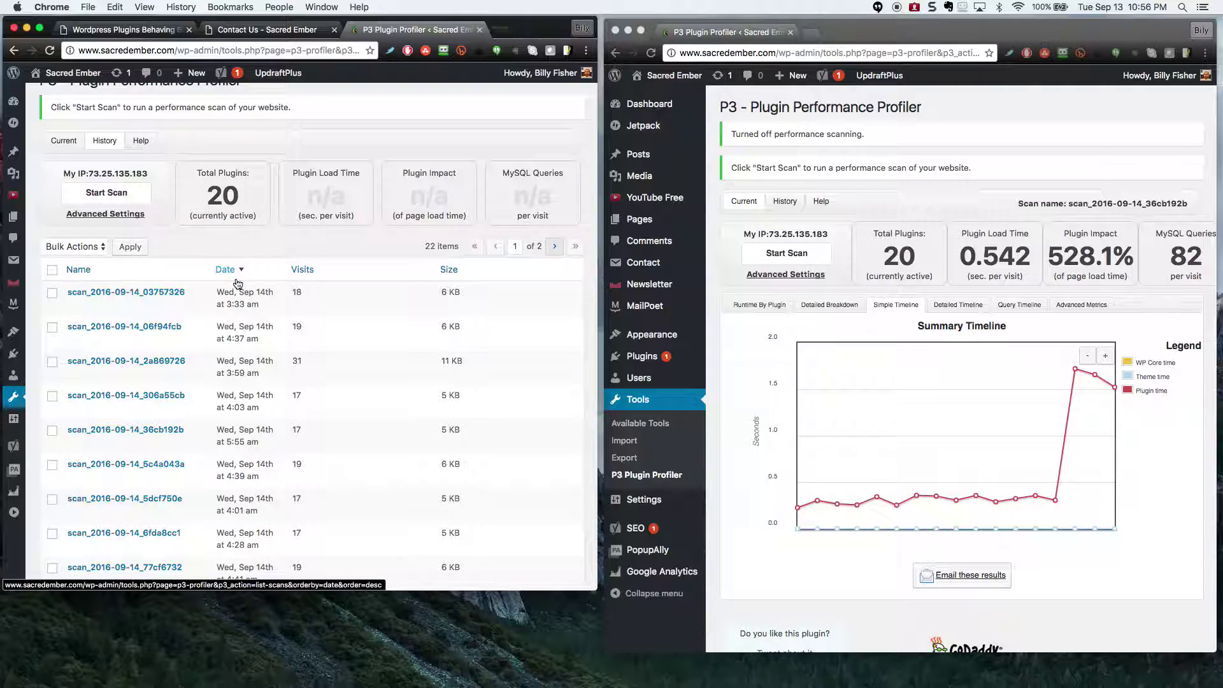
{"action": "scroll", "coordinate": [237, 283], "scroll_direction": "down", "scroll_amount": 3}
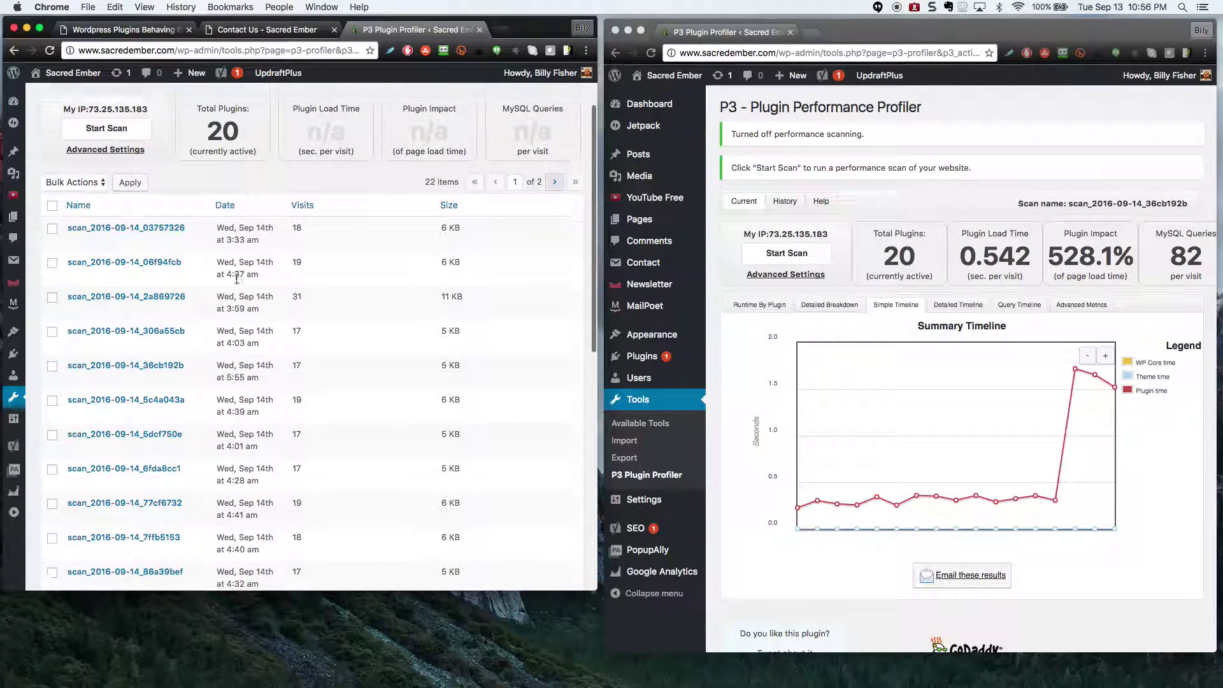
{"action": "left_click", "coordinate": [239, 210]}
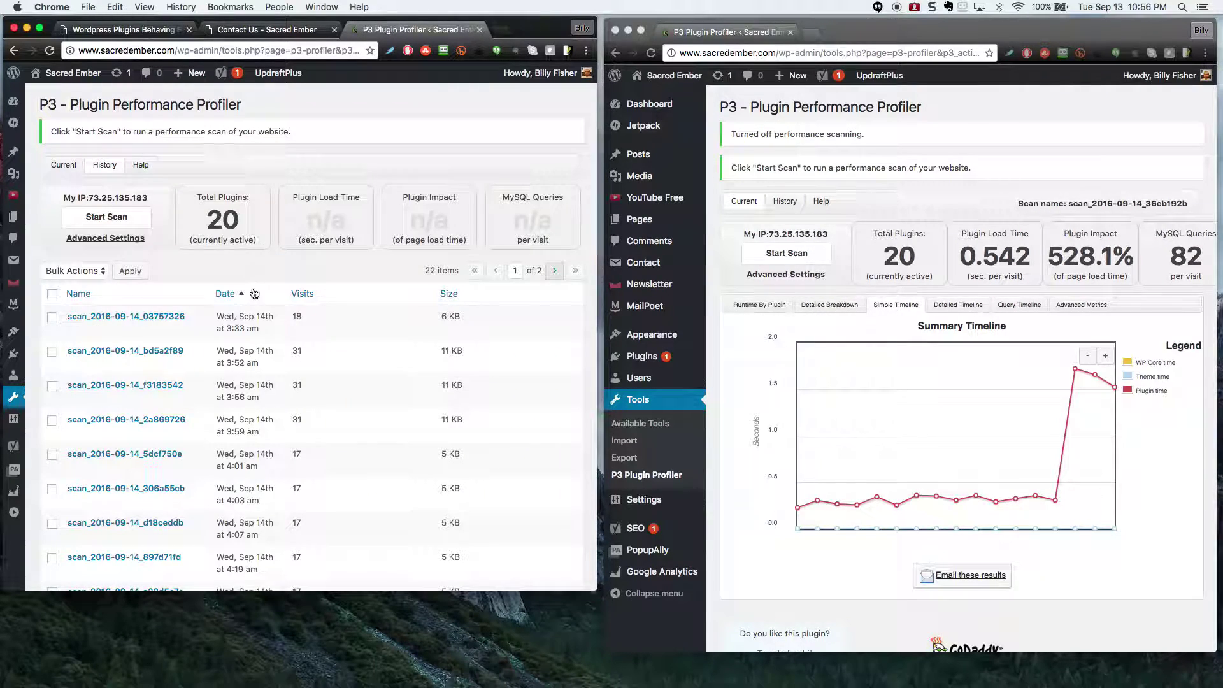
{"action": "scroll", "coordinate": [252, 331], "scroll_direction": "down", "scroll_amount": 10}
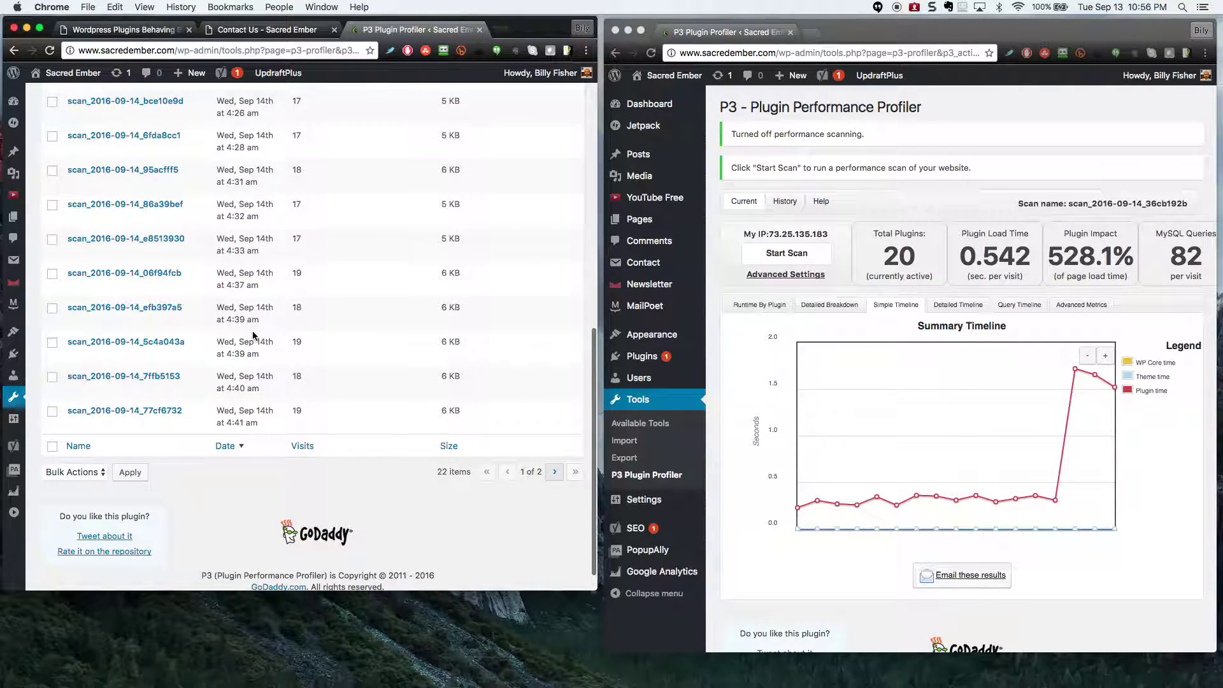
{"action": "scroll", "coordinate": [267, 355], "scroll_direction": "up", "scroll_amount": 3}
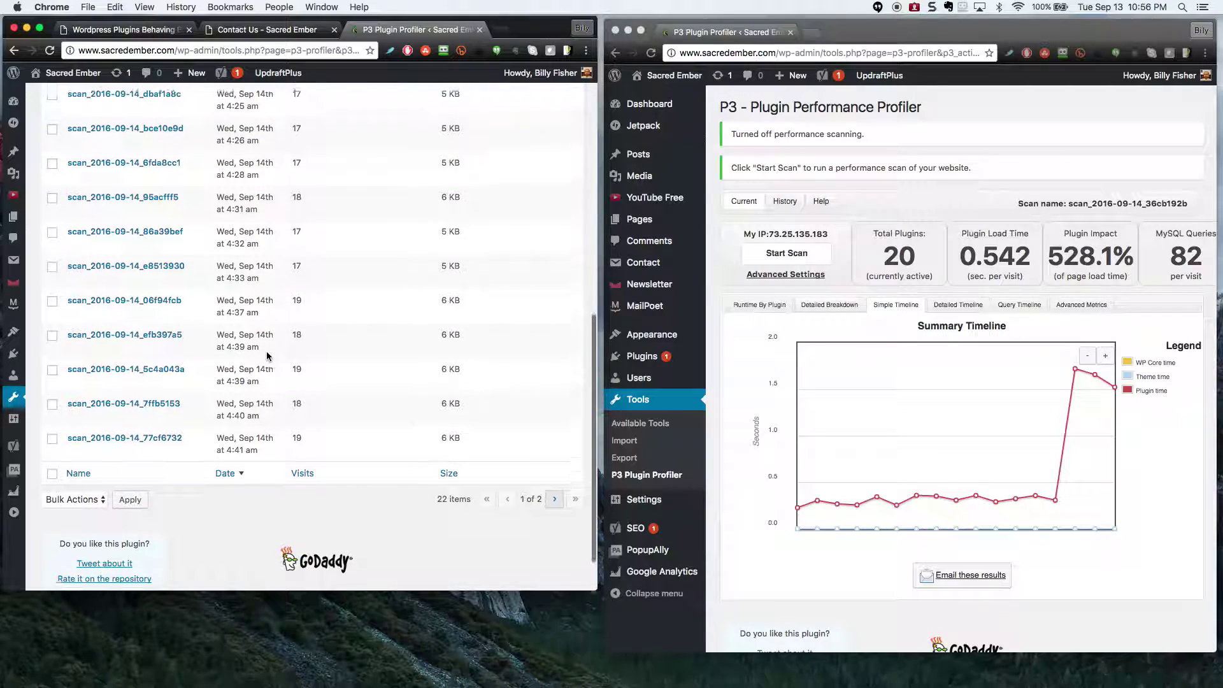
{"action": "scroll", "coordinate": [267, 355], "scroll_direction": "up", "scroll_amount": 1}
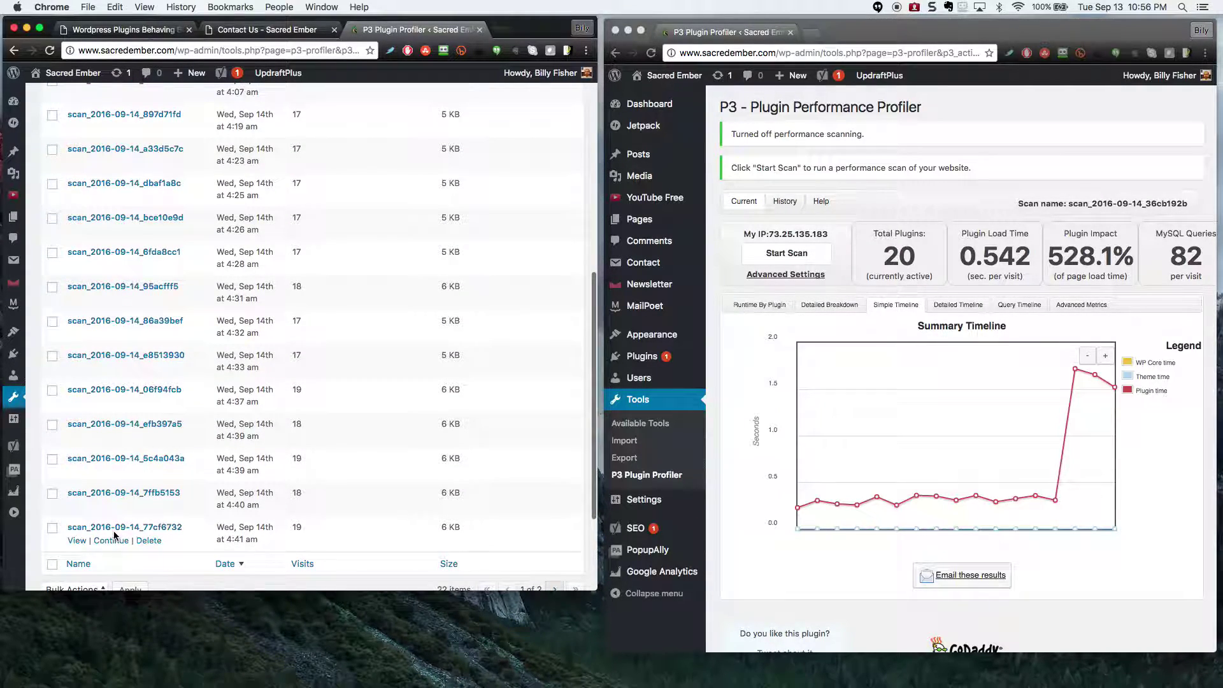
{"action": "mouse_move", "coordinate": [113, 508]}
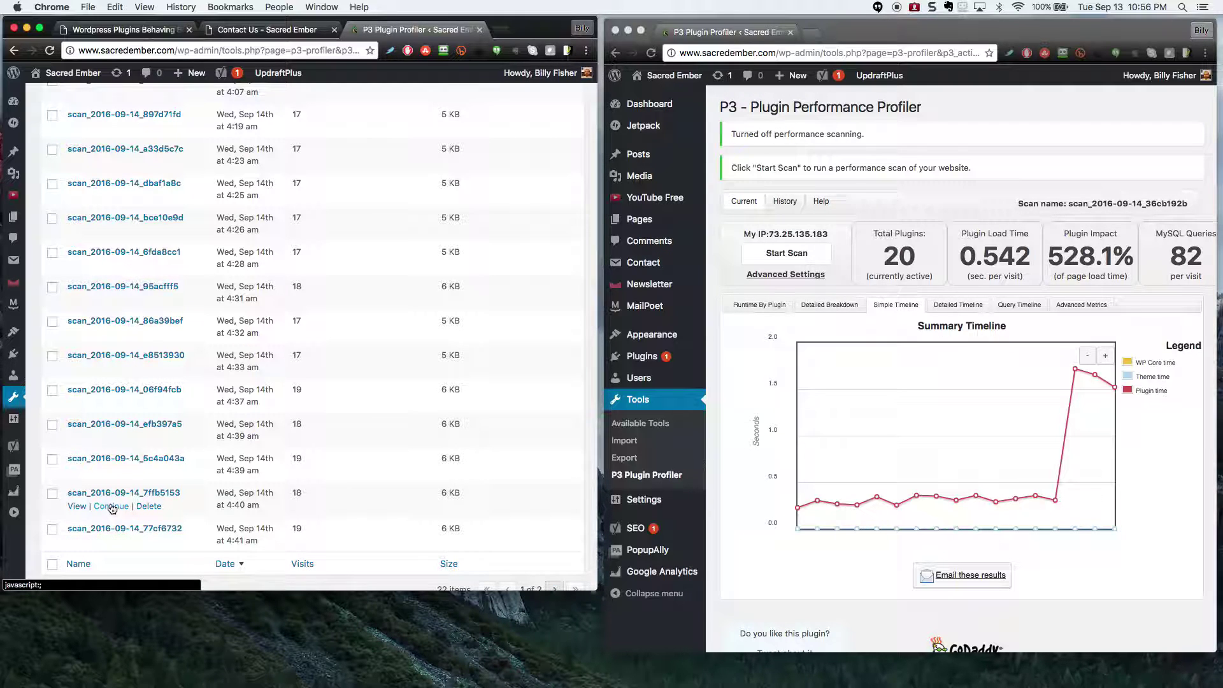
{"action": "left_click", "coordinate": [78, 508]}
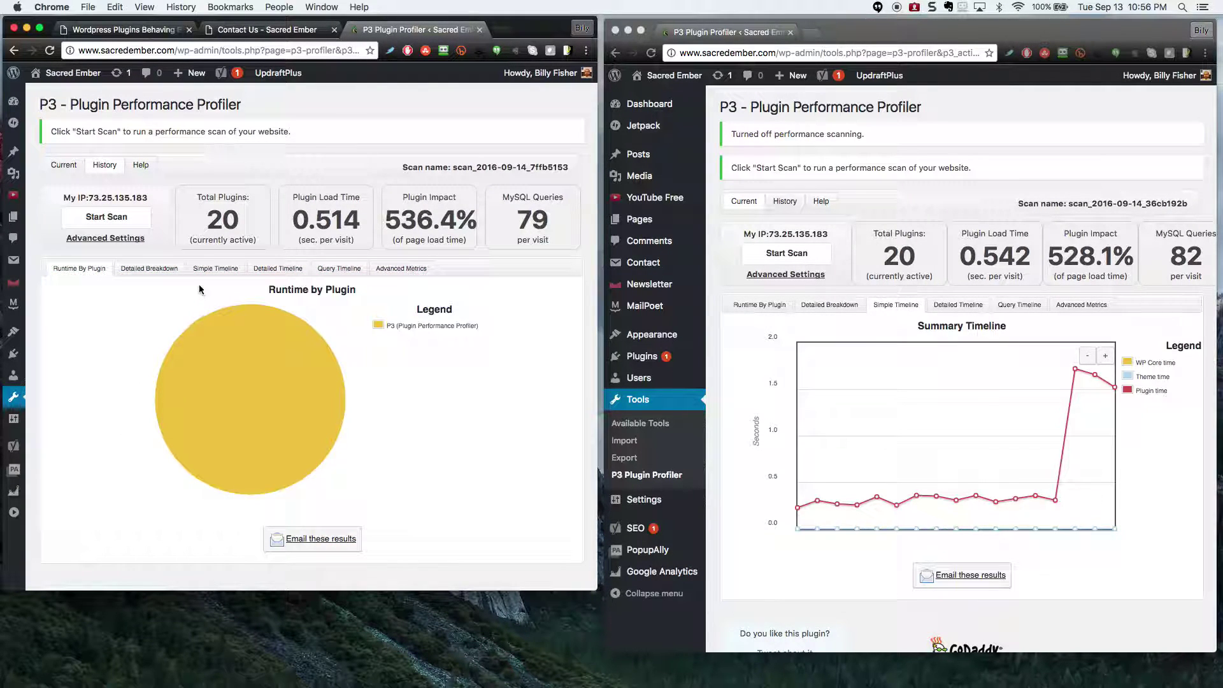
{"action": "left_click", "coordinate": [205, 269]}
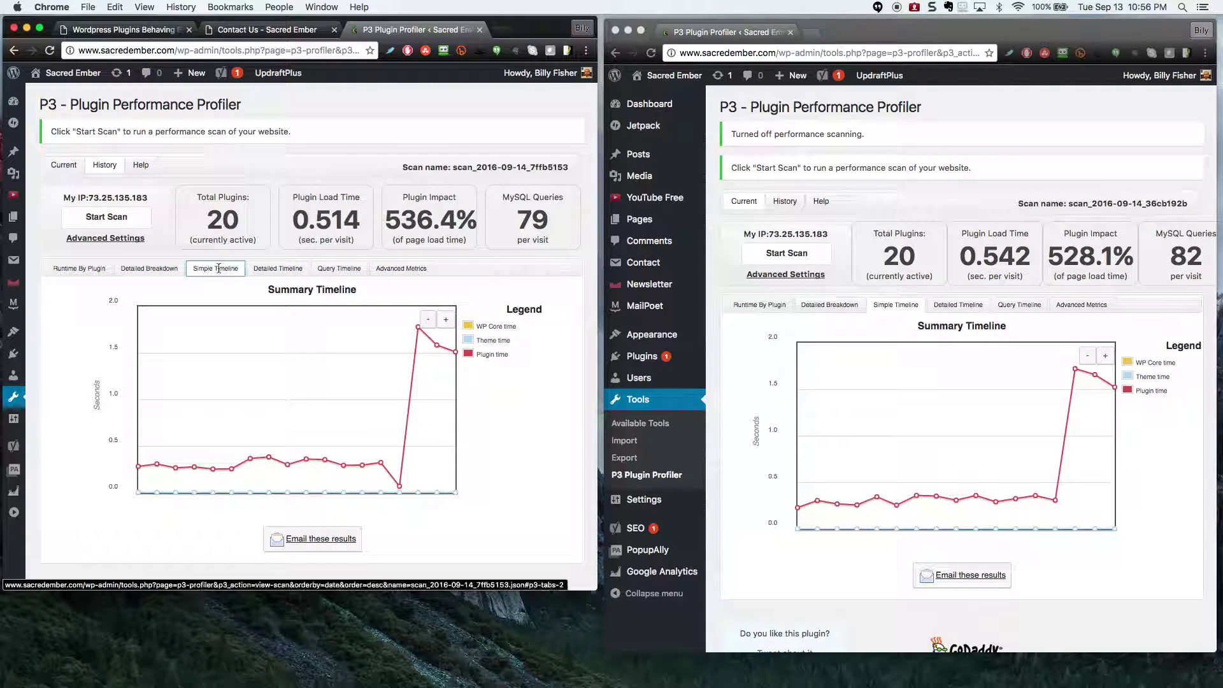
{"action": "left_click", "coordinate": [101, 170]}
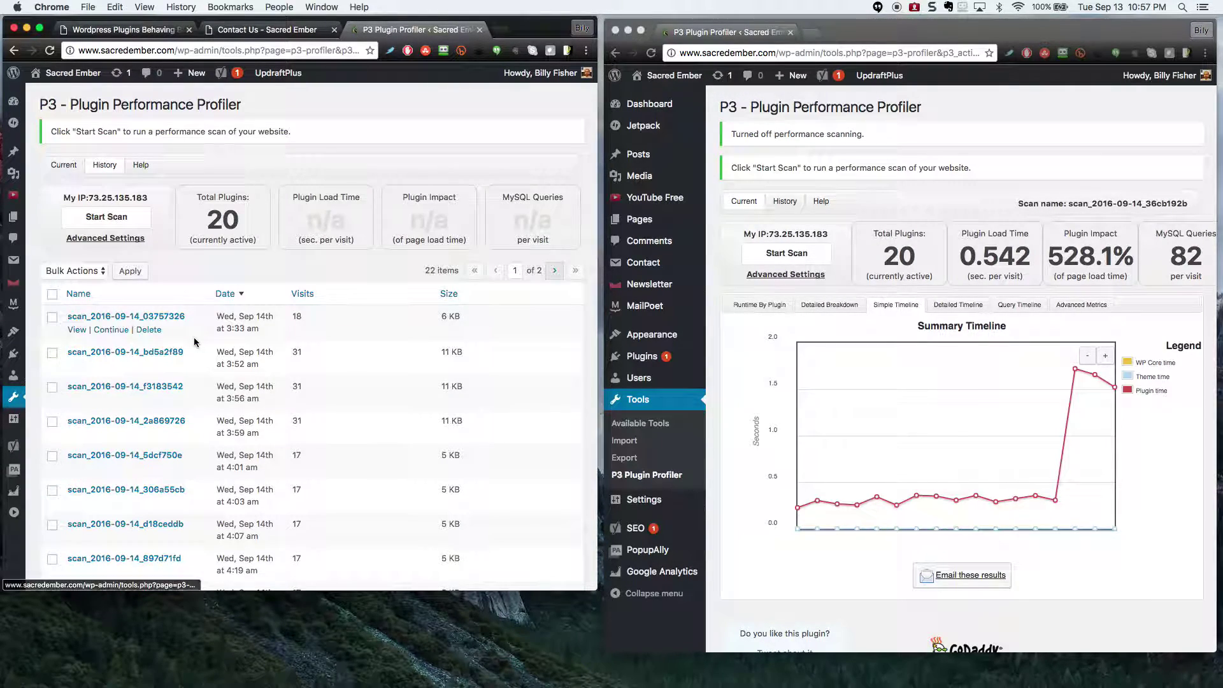
{"action": "scroll", "coordinate": [194, 342], "scroll_direction": "down", "scroll_amount": 10}
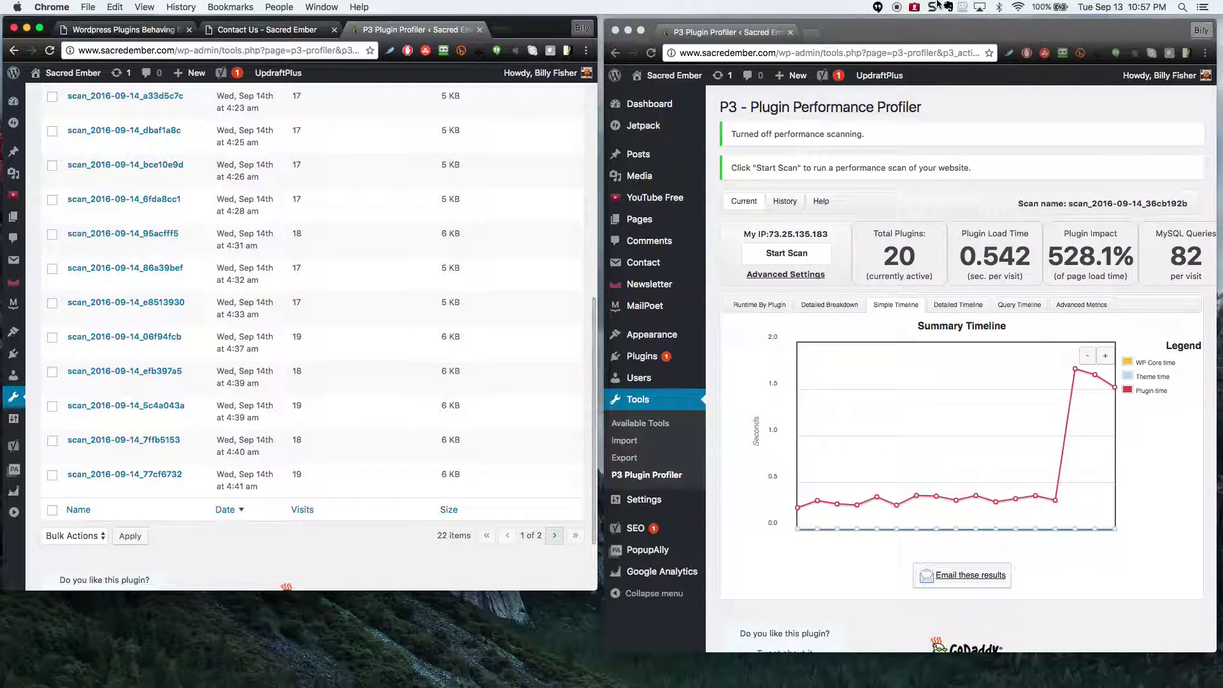
Step: Open saved scan_2016-09-14_03757326 from History and show its Simple Timeline (1.908 s, 231 queries)
{"action": "scroll", "coordinate": [193, 184], "scroll_direction": "up", "scroll_amount": 7}
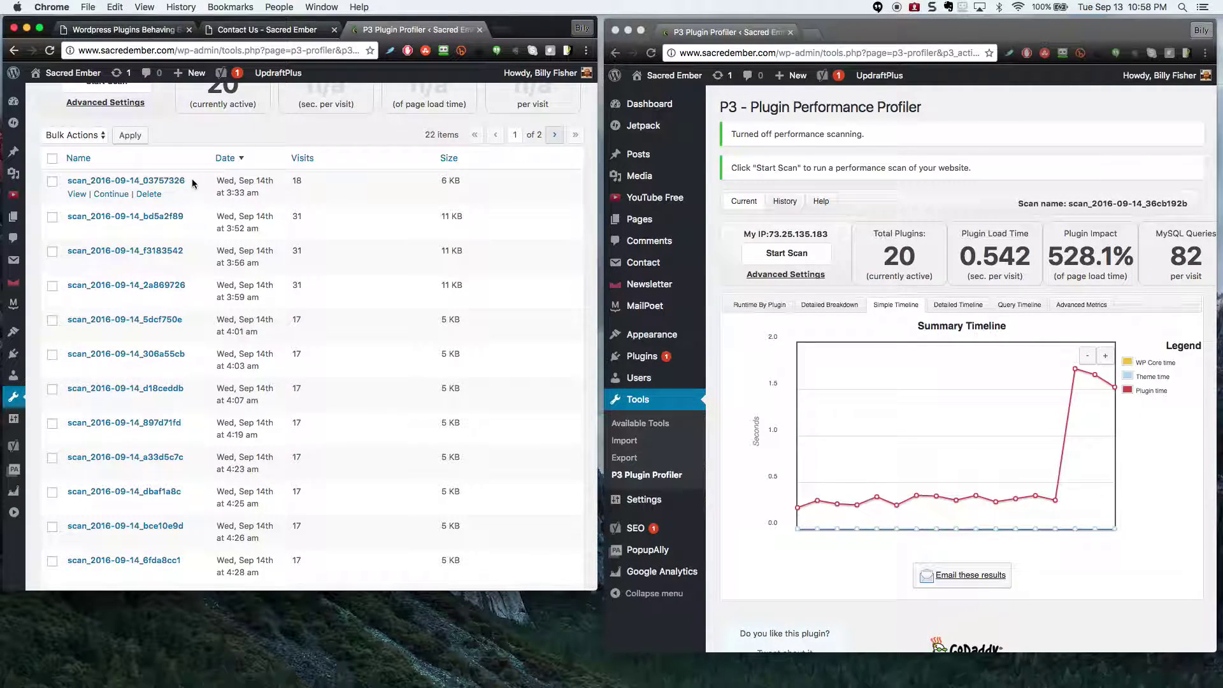
{"action": "left_click", "coordinate": [78, 195]}
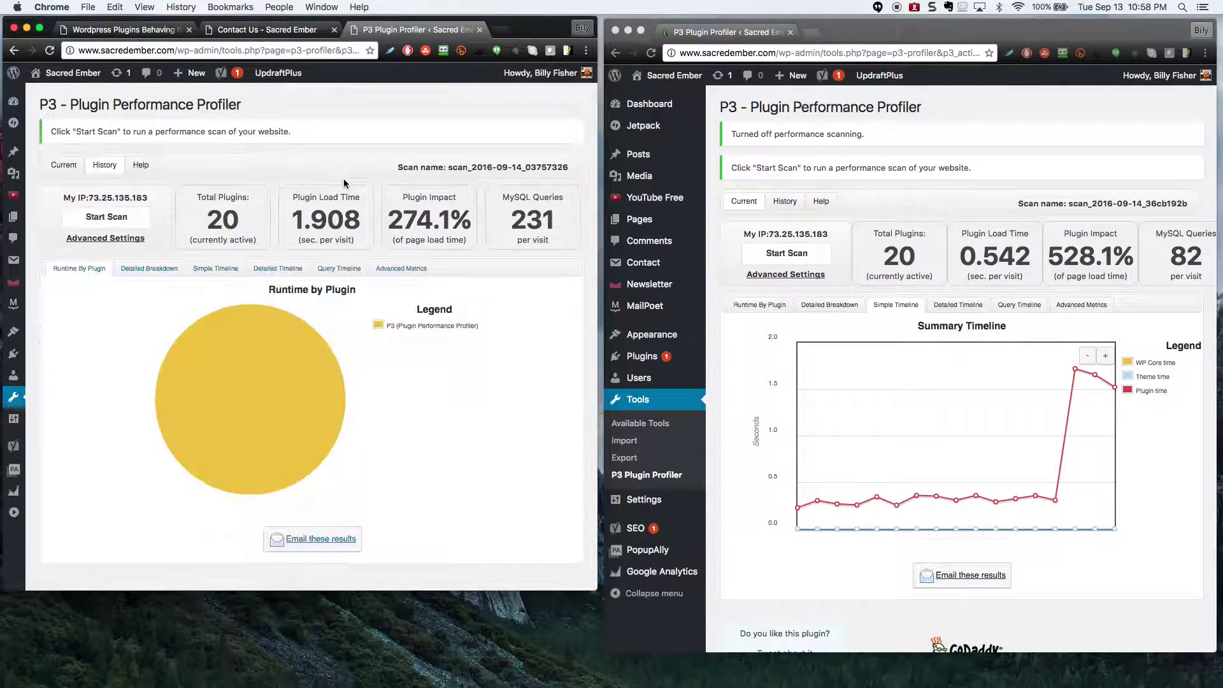
{"action": "left_click", "coordinate": [215, 268]}
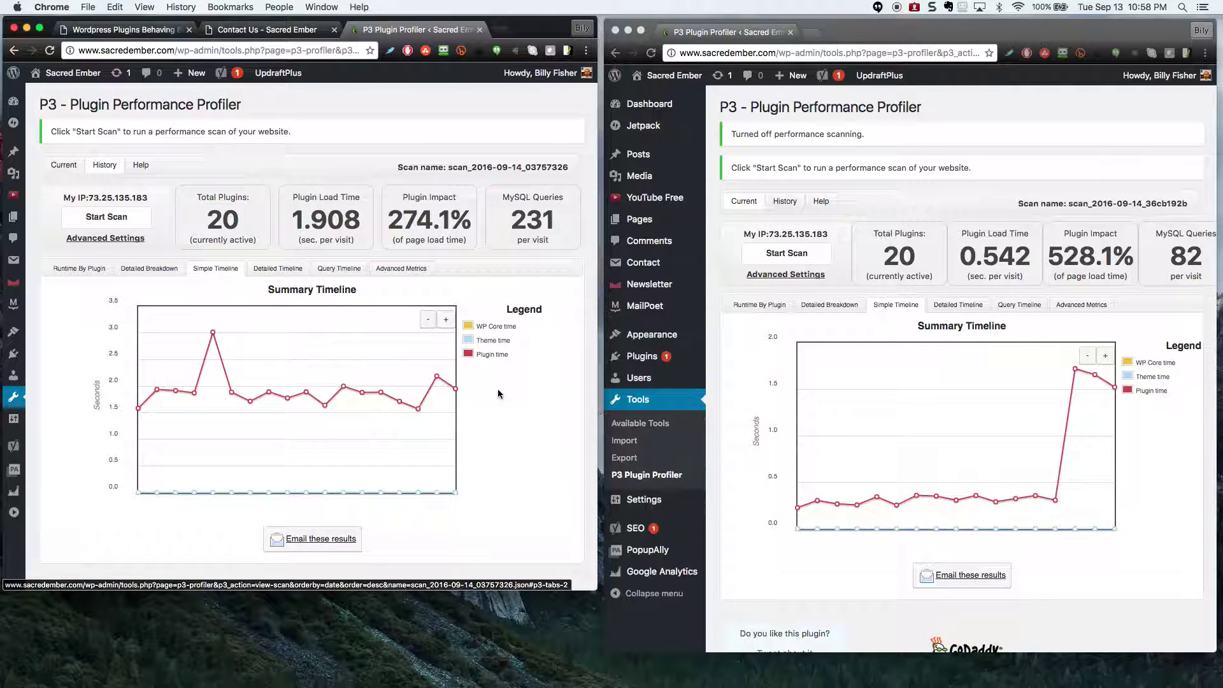
{"action": "scroll", "coordinate": [498, 391], "scroll_direction": "down", "scroll_amount": 1}
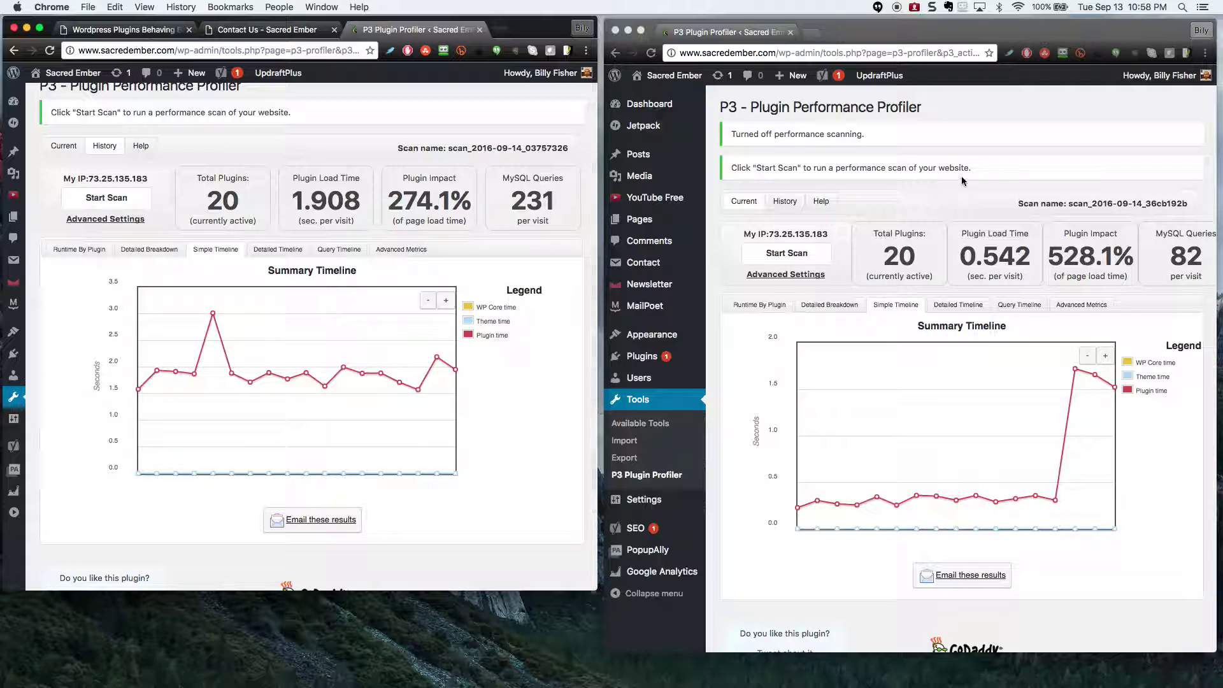
{"action": "scroll", "coordinate": [1028, 145], "scroll_direction": "down", "scroll_amount": 1}
{"action": "scroll", "coordinate": [1028, 146], "scroll_direction": "right", "scroll_amount": 2}
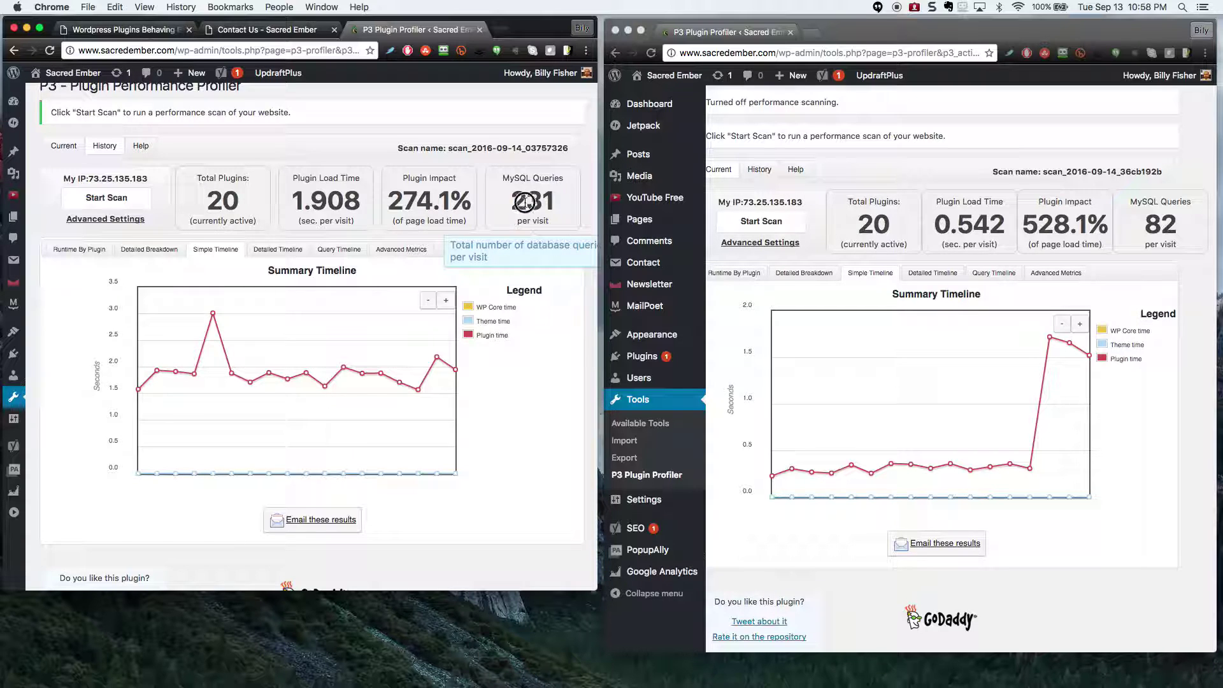
{"action": "double_click", "coordinate": [525, 203]}
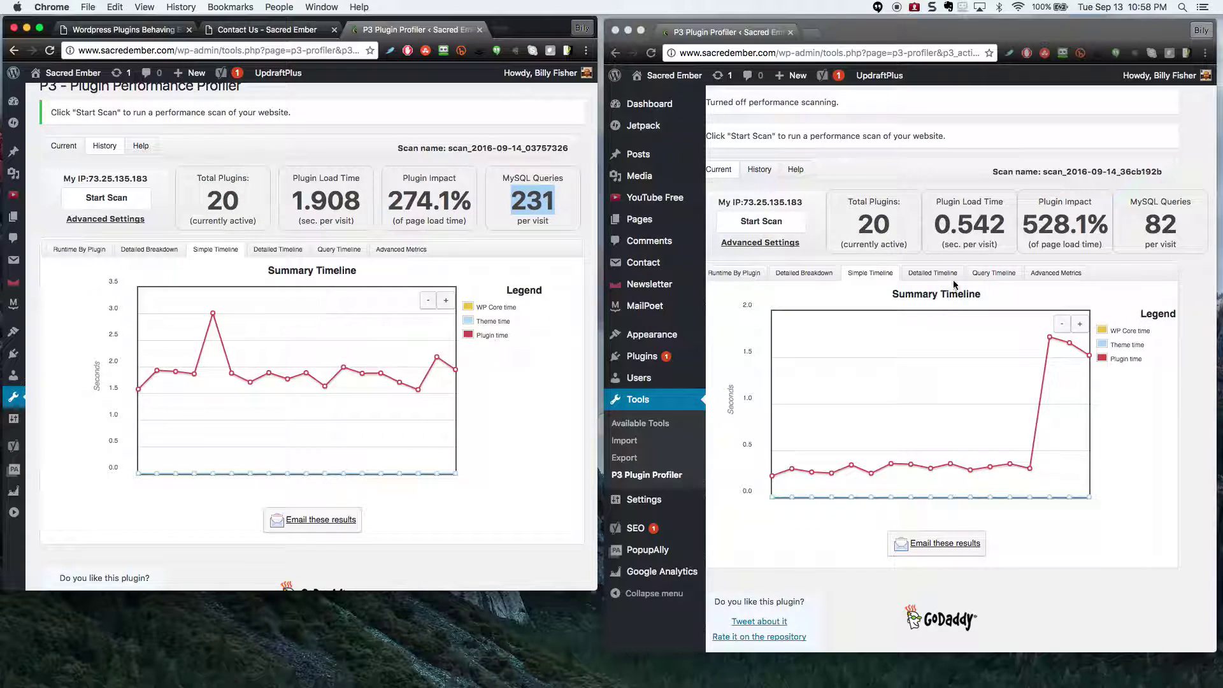
{"action": "double_click", "coordinate": [1155, 220]}
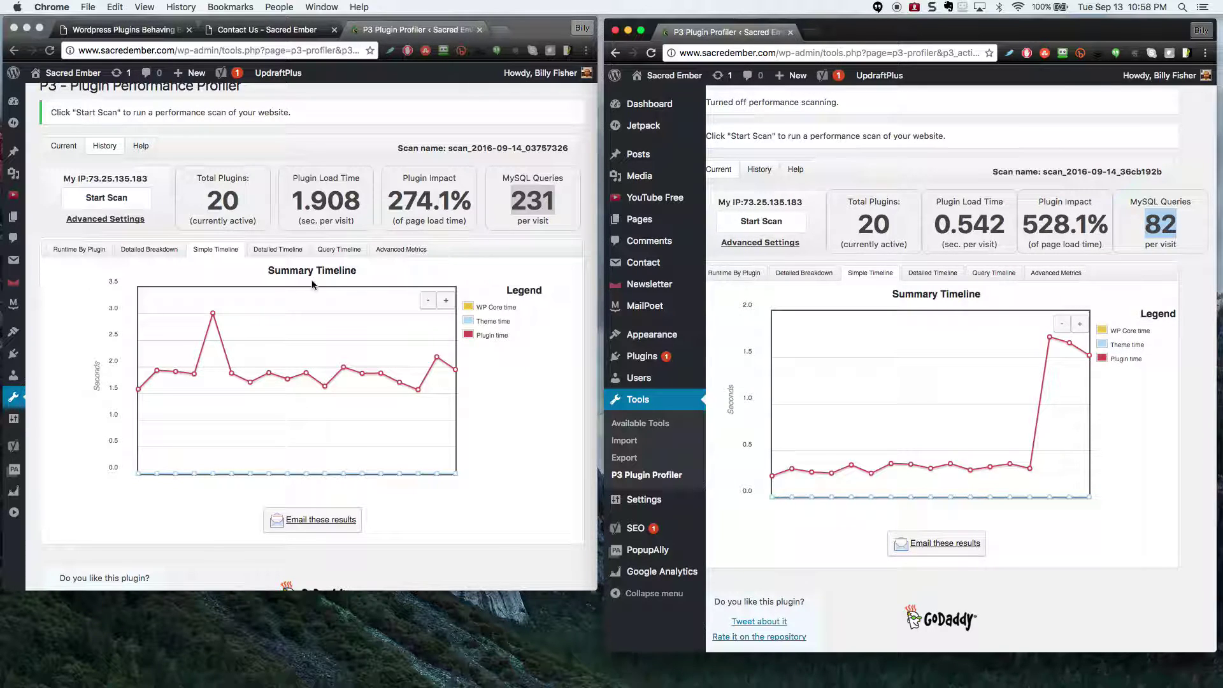
{"action": "left_click", "coordinate": [70, 321]}
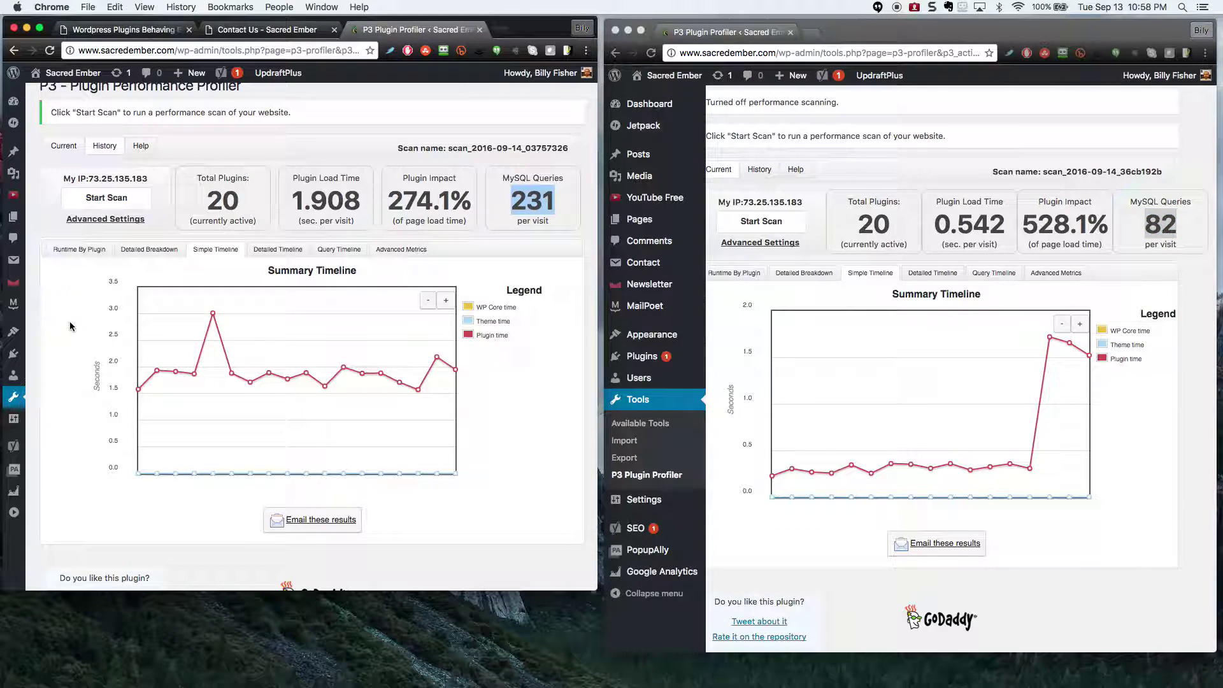
{"action": "mouse_move", "coordinate": [214, 320]}
{"action": "left_click", "coordinate": [954, 388]}
{"action": "mouse_move", "coordinate": [1048, 336]}
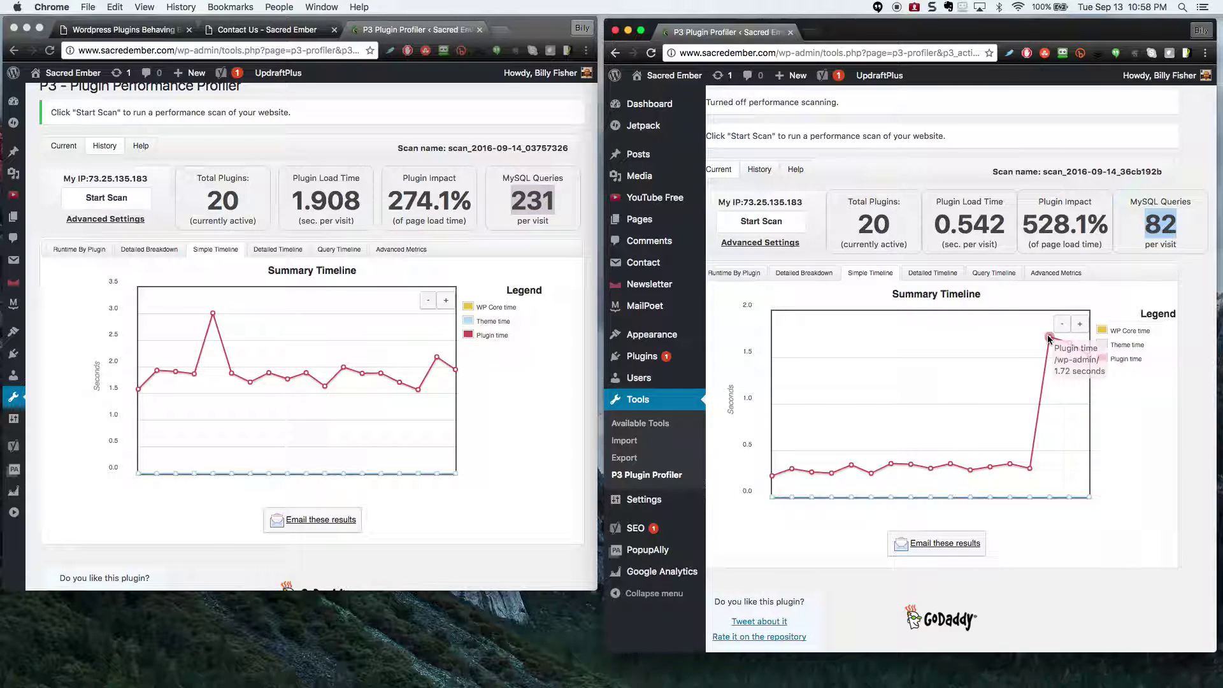
{"action": "left_click", "coordinate": [290, 382]}
{"action": "mouse_move", "coordinate": [290, 382]}
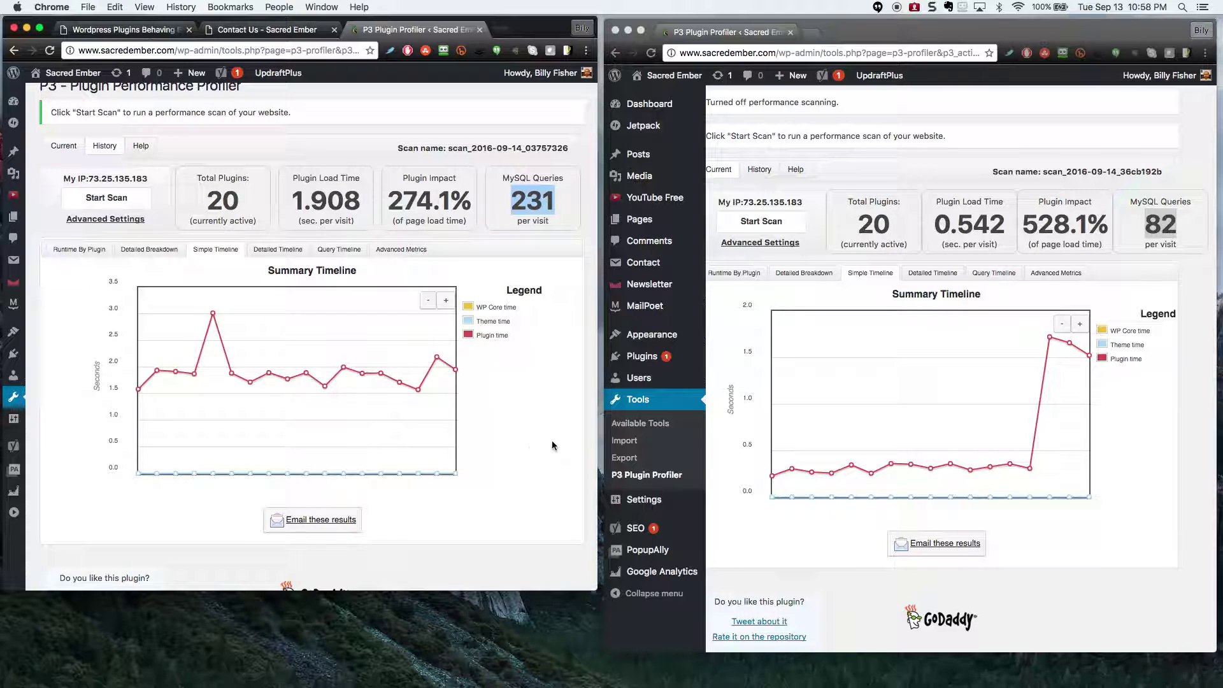
{"action": "left_click", "coordinate": [876, 444]}
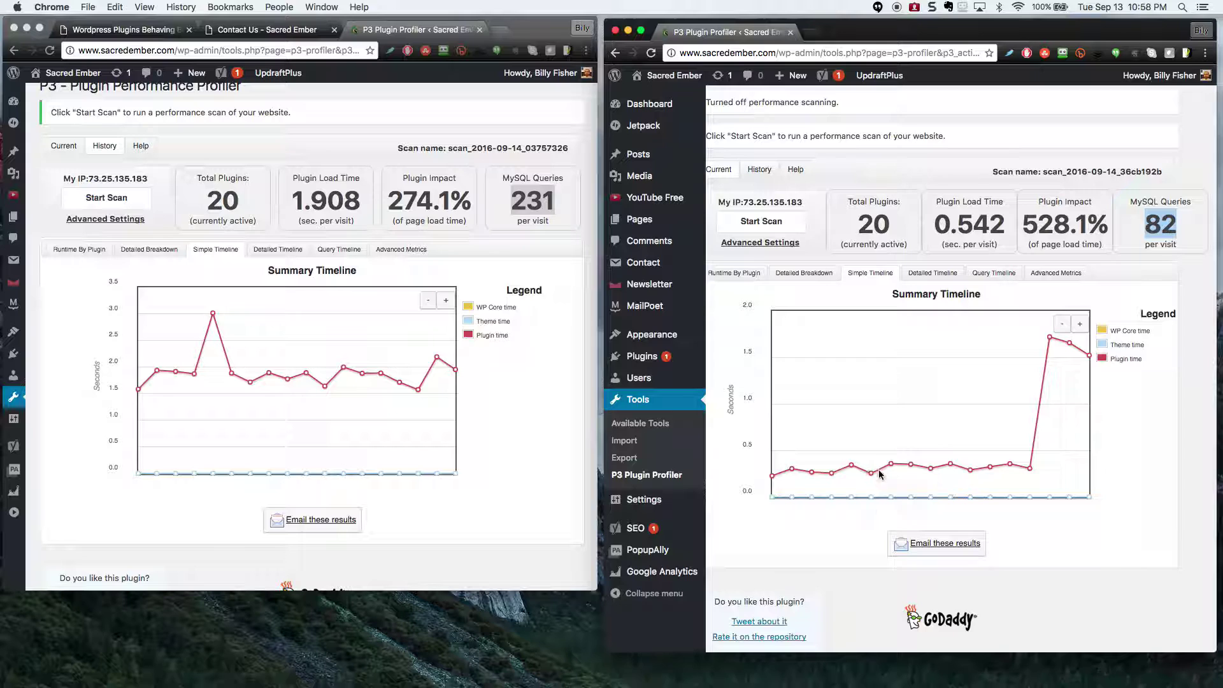
{"action": "mouse_move", "coordinate": [890, 470]}
{"action": "mouse_move", "coordinate": [949, 470]}
{"action": "left_click", "coordinate": [524, 399]}
{"action": "left_click", "coordinate": [1152, 458]}
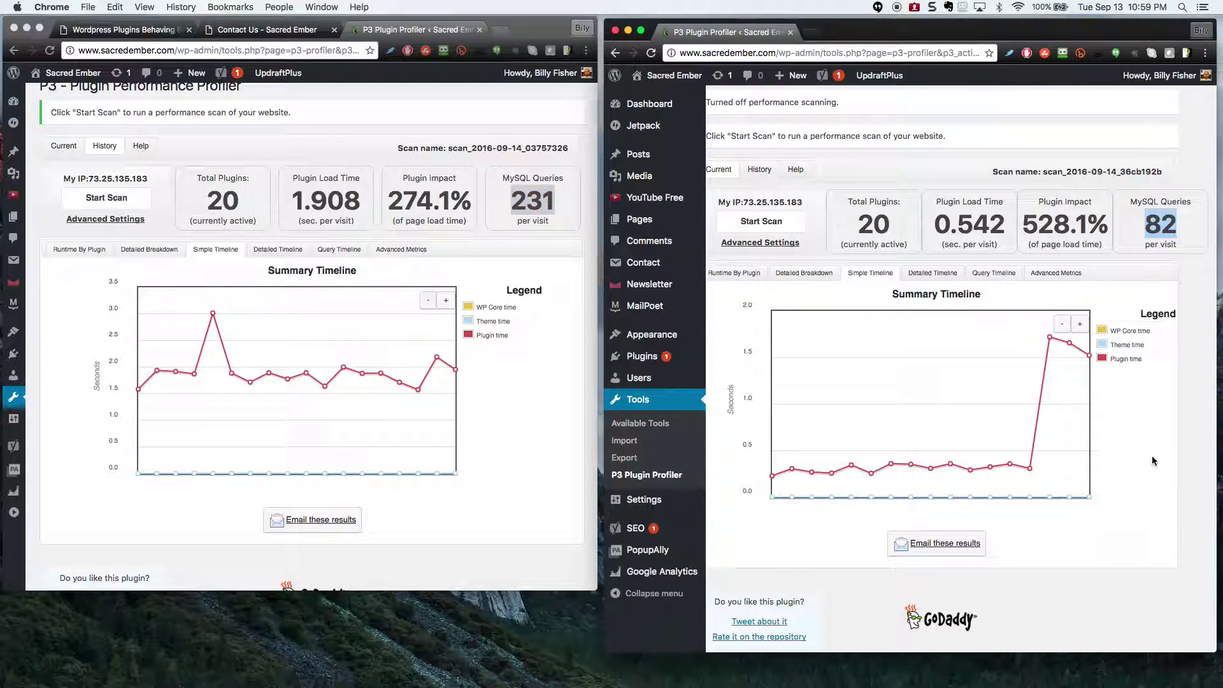
{"action": "scroll", "coordinate": [1152, 456], "scroll_direction": "up", "scroll_amount": 1}
{"action": "left_click", "coordinate": [1141, 410]}
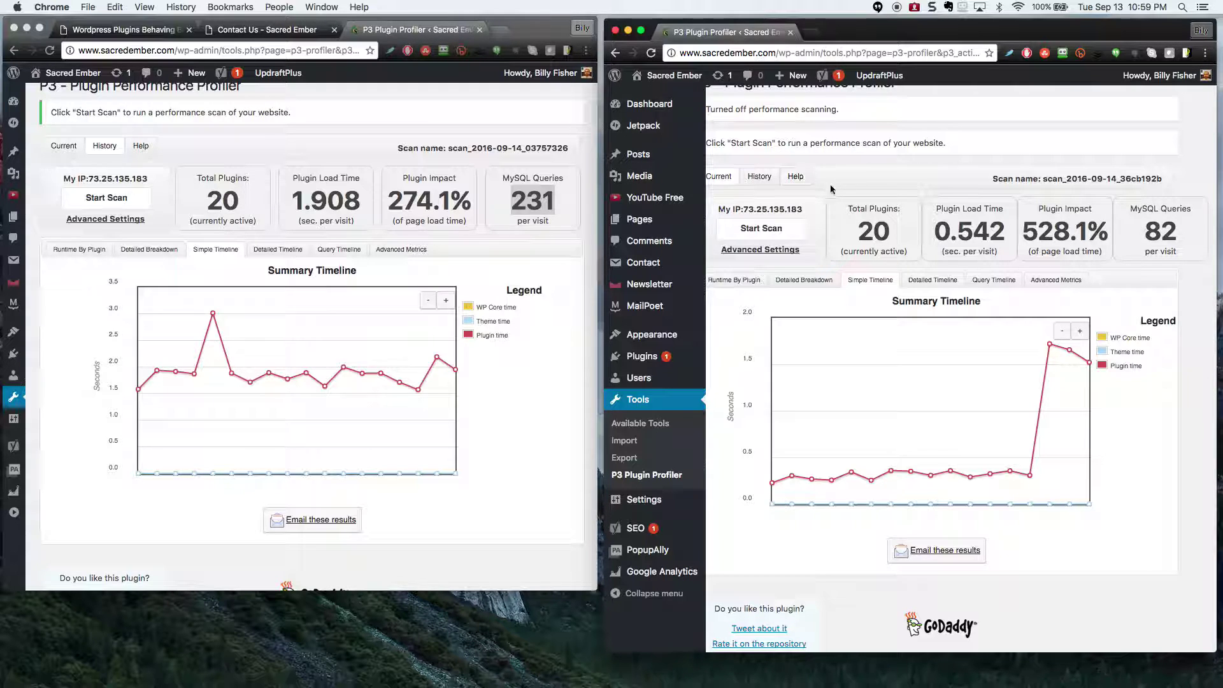
{"action": "mouse_move", "coordinate": [899, 206]}
{"action": "scroll", "coordinate": [899, 232], "scroll_direction": "up", "scroll_amount": 1}
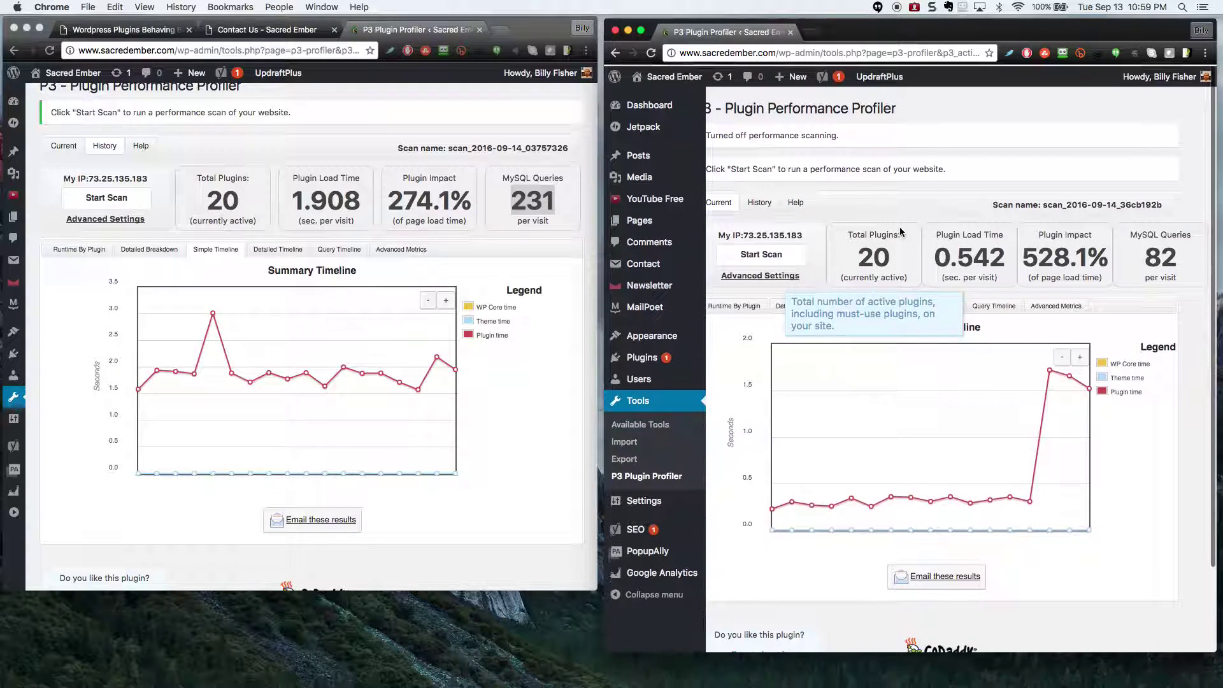
{"action": "scroll", "coordinate": [899, 227], "scroll_direction": "left", "scroll_amount": 2}
{"action": "left_click_drag", "start_coordinate": [720, 106], "coordinate": [923, 107]}
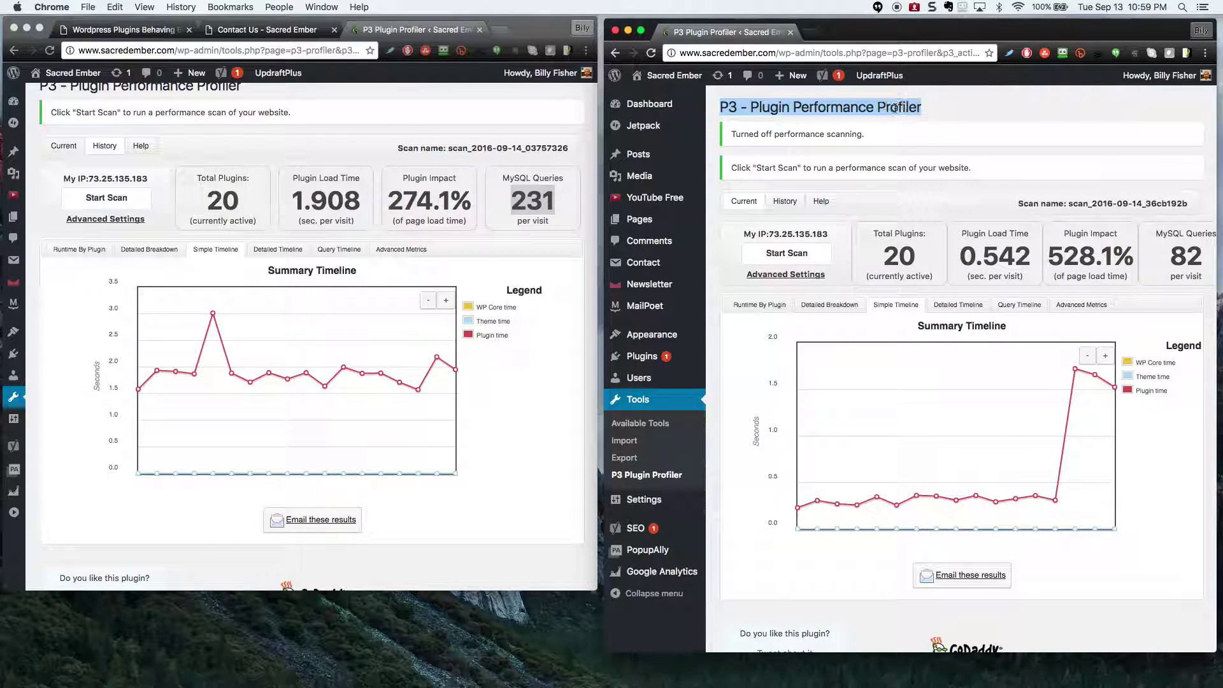
{"action": "left_click", "coordinate": [942, 113]}
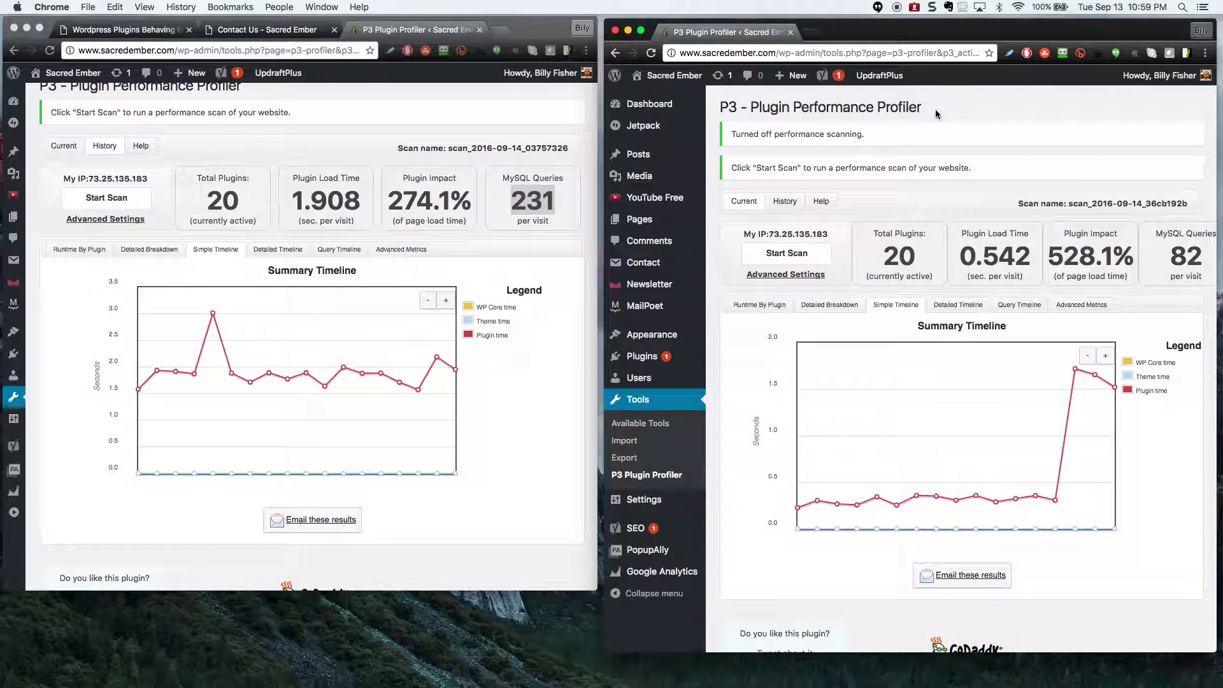
{"action": "left_click", "coordinate": [449, 36]}
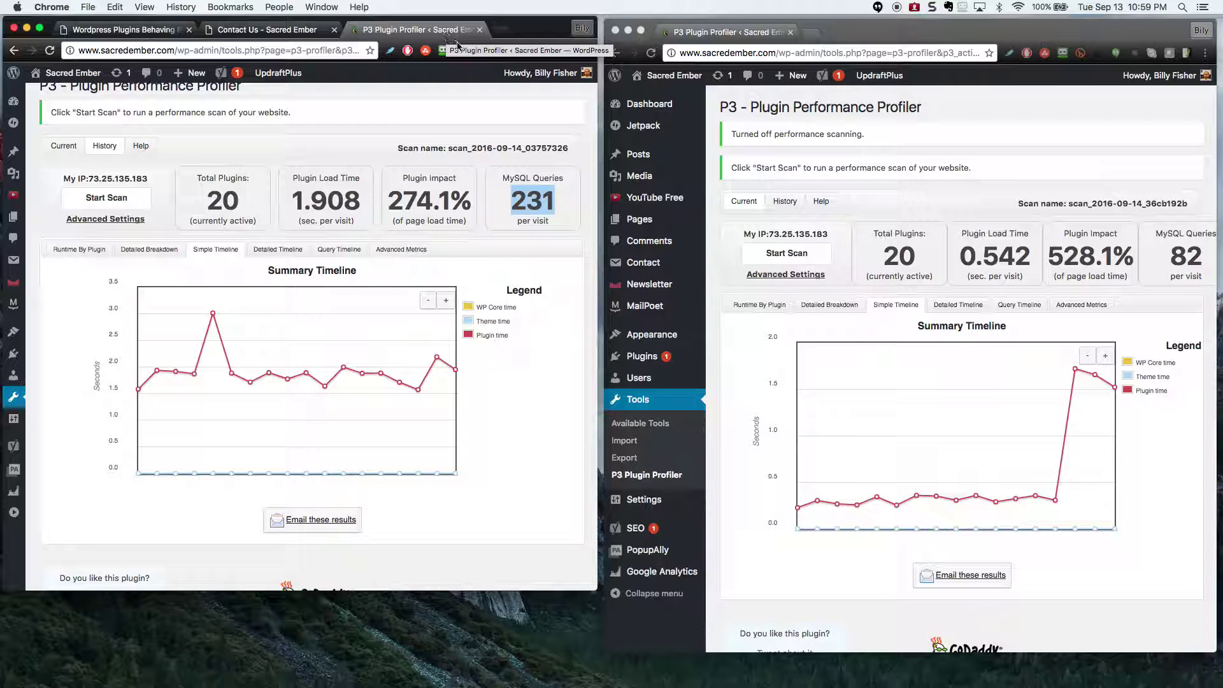
{"action": "left_click", "coordinate": [421, 106]}
{"action": "scroll", "coordinate": [421, 106], "scroll_direction": "up", "scroll_amount": 1}
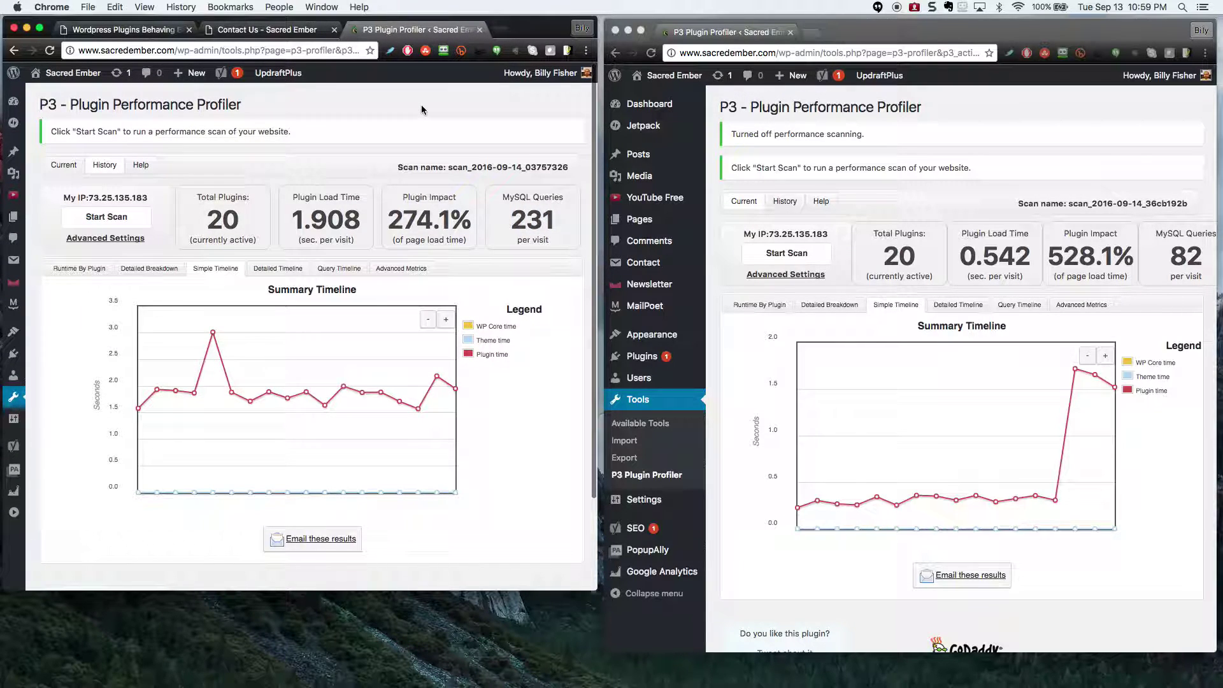